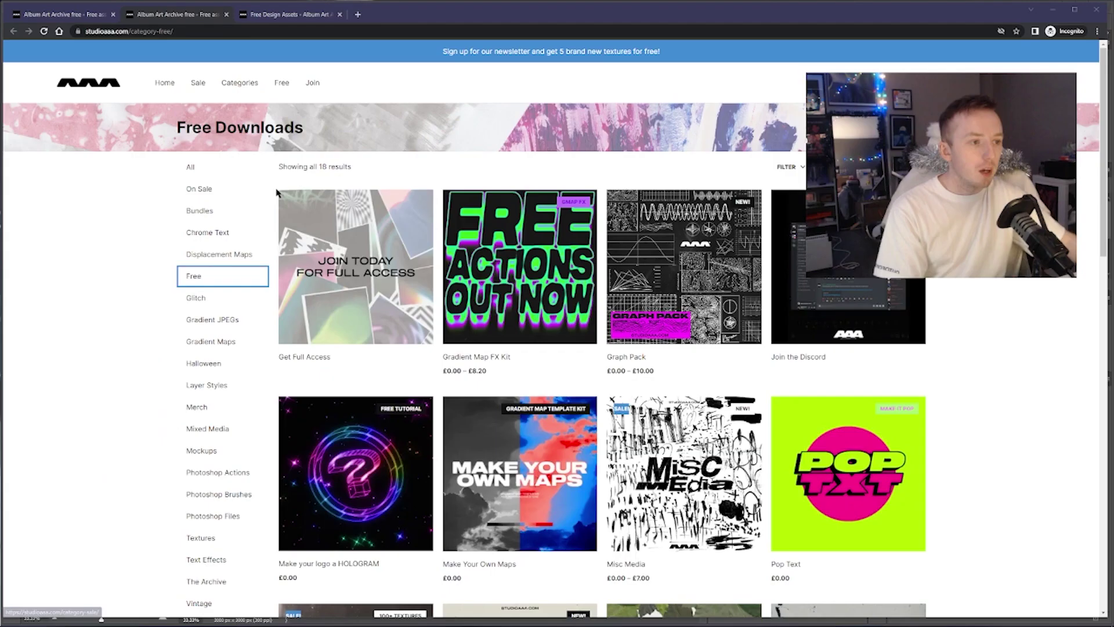
# Add the free Social Media Templates pack to the Chrome basket and bring up its unzipped 'templates' folder.
pyautogui.scroll(-15, 785, 204)
pyautogui.scroll(3, 772, 296)
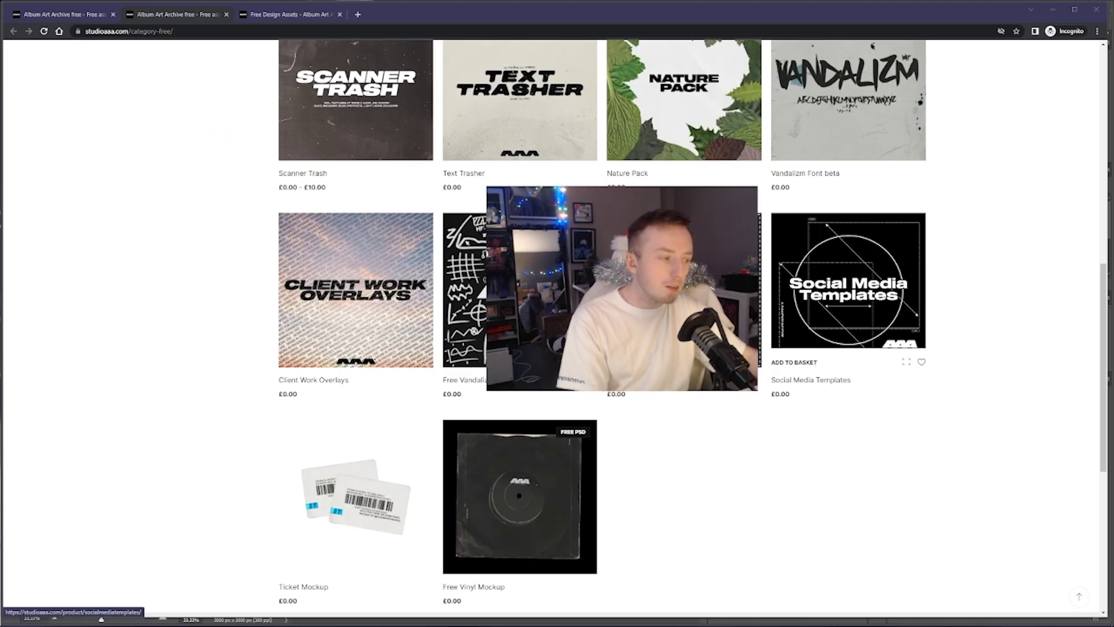
pyautogui.click(793, 363)
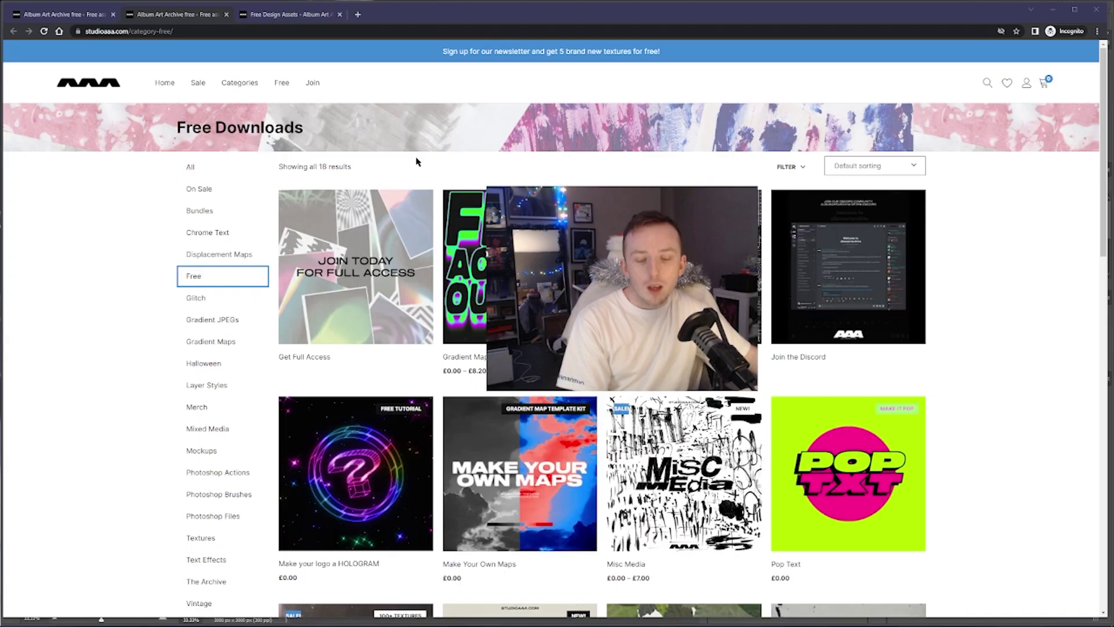
pyautogui.hotkey('alt', 'Tab')
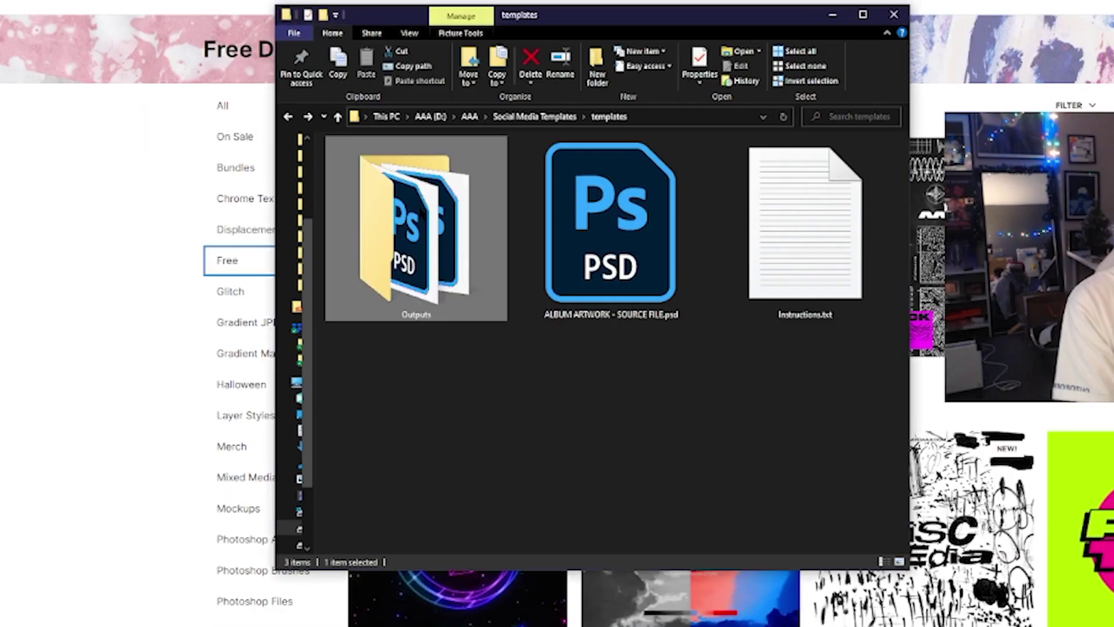
# Select ALBUM ARTWORK - SOURCE FILE.psd after checking Instructions.txt, and open it in Photoshop.
pyautogui.click(493, 269)
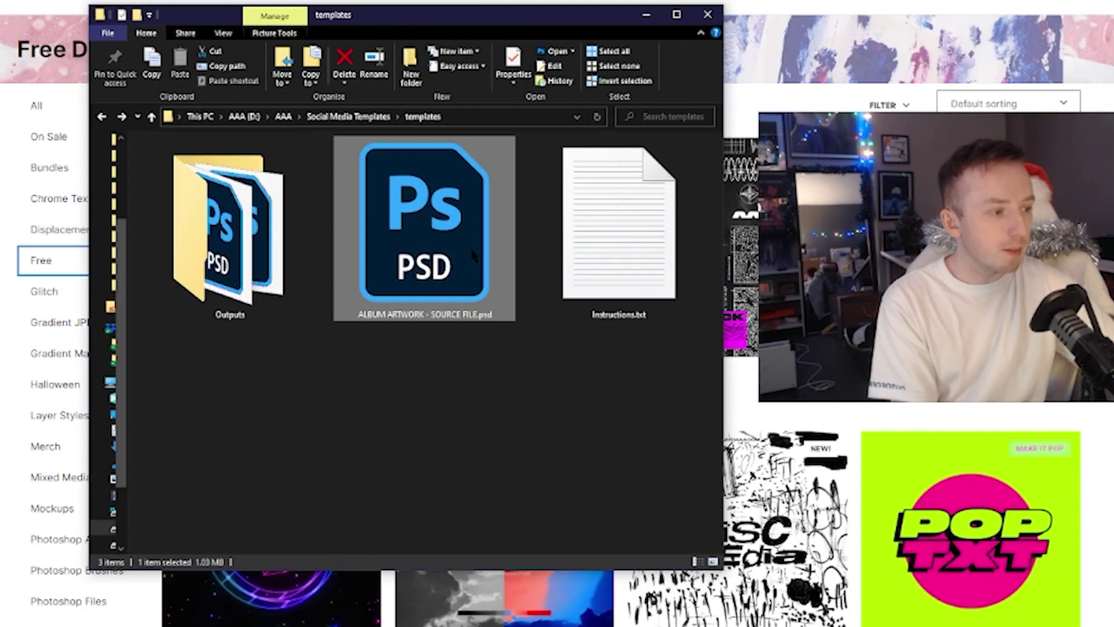
pyautogui.click(576, 316)
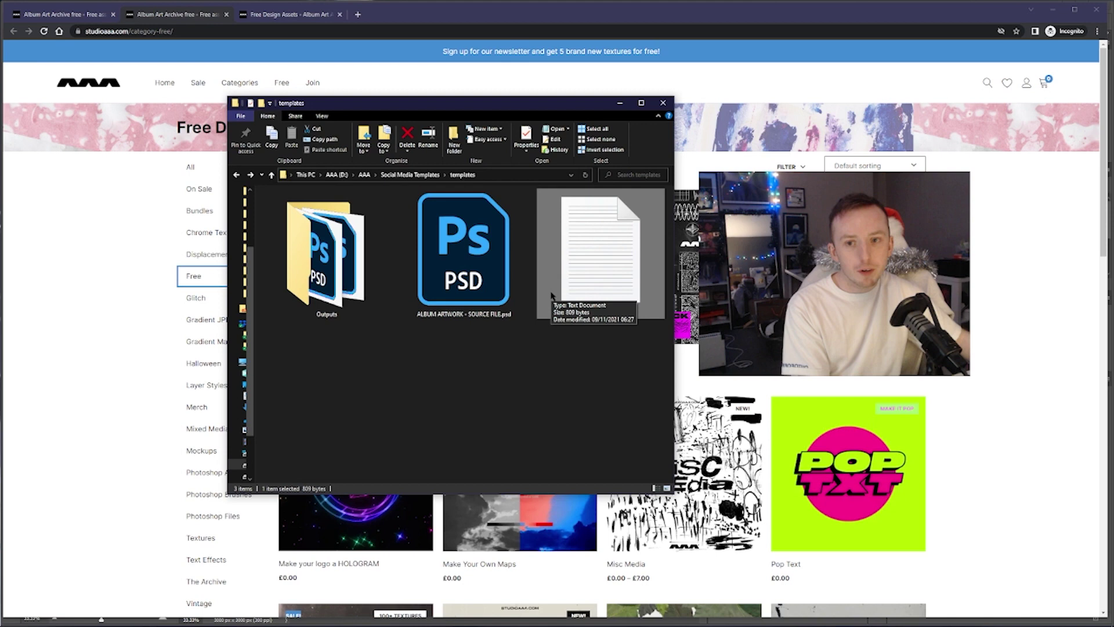
pyautogui.press('Left')
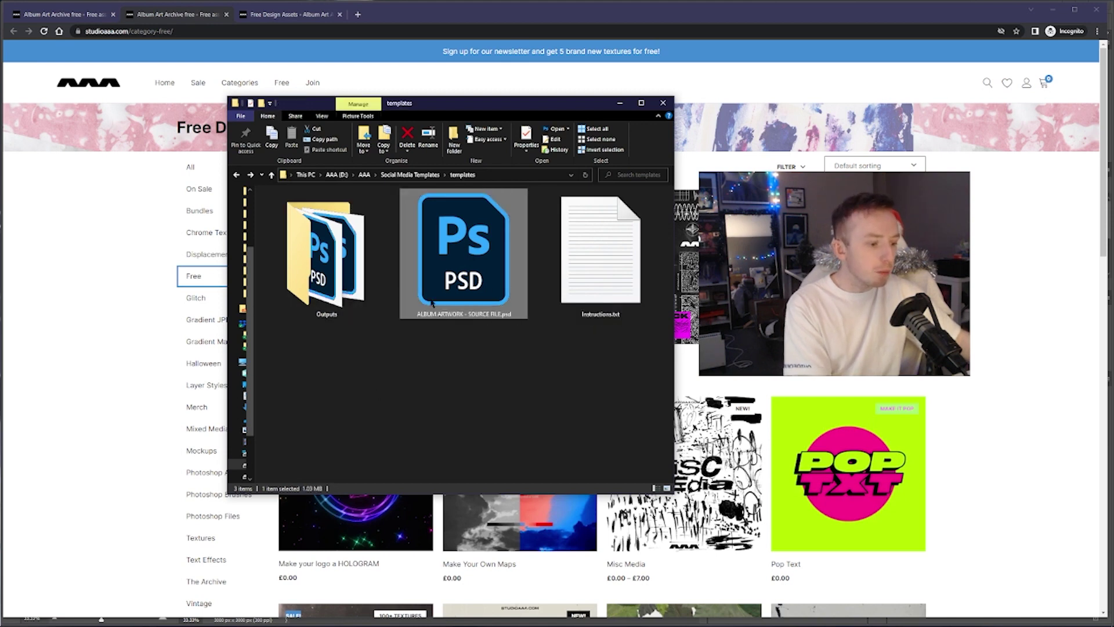
pyautogui.press('Return')
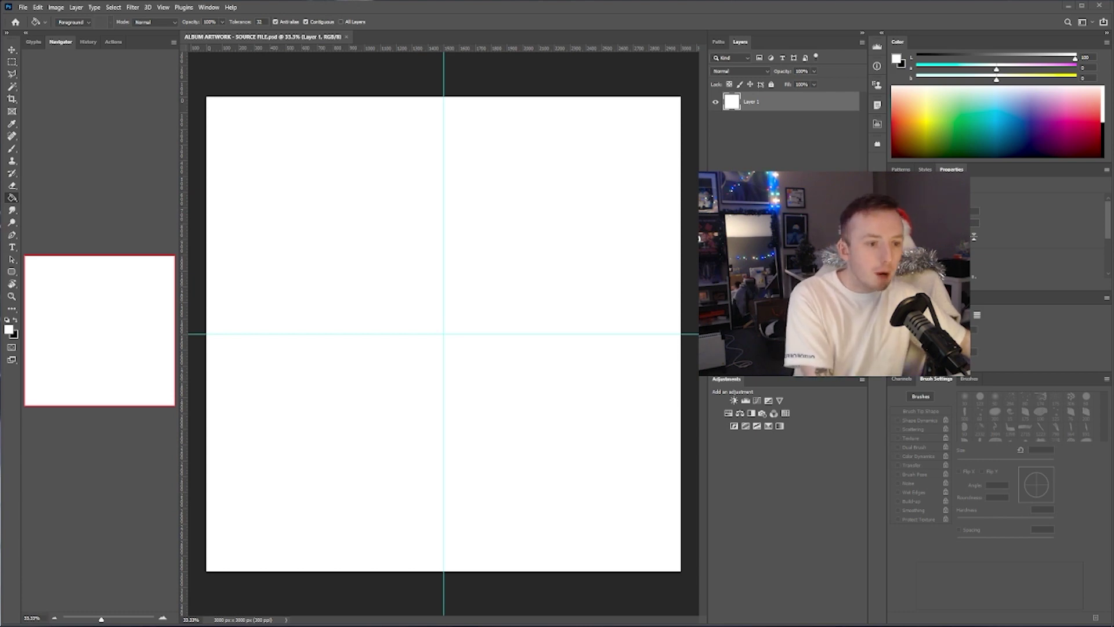
# Paste the skull artwork as the Incisor layer, save the source PSD, and return to the templates folder.
pyautogui.press('v')
pyautogui.hotkey('ctrl', 'v')
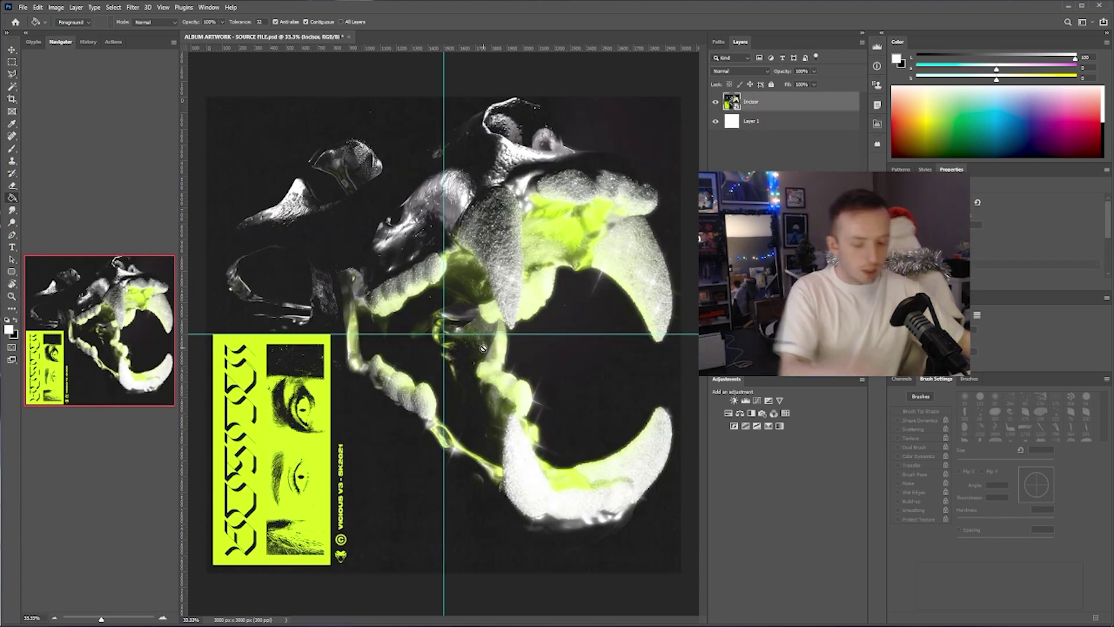
pyautogui.click(762, 167)
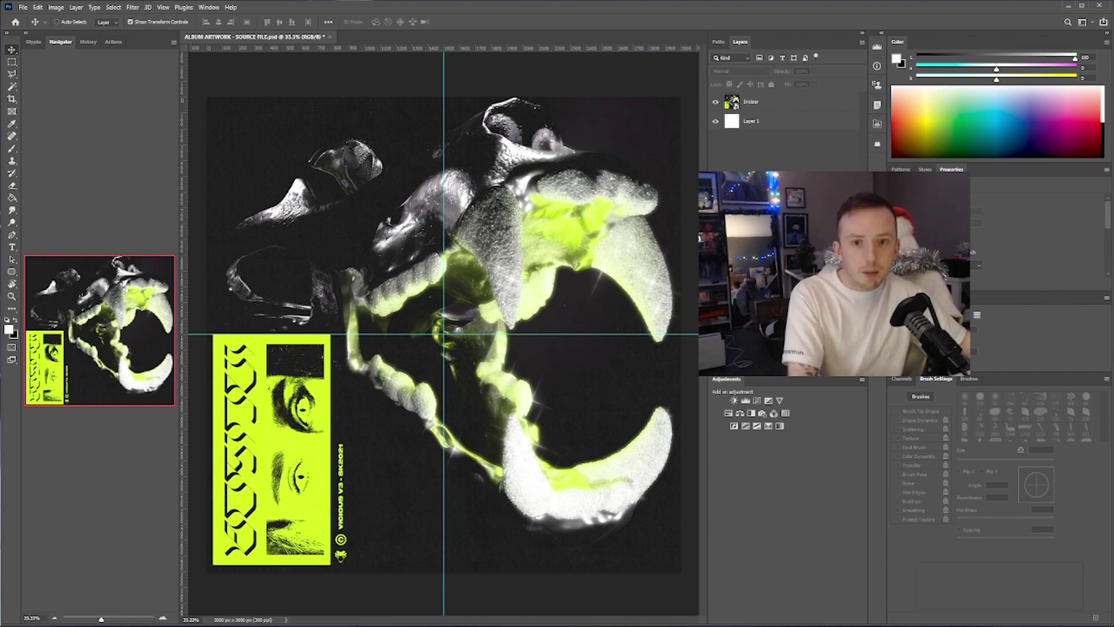
pyautogui.hotkey('ctrl', 's')
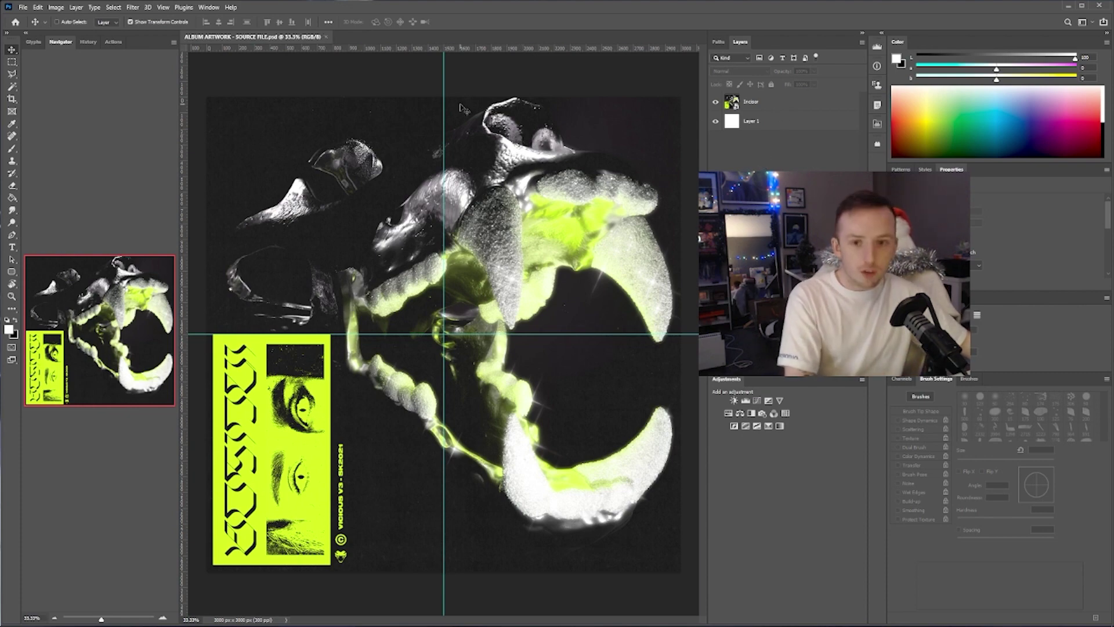
pyautogui.hotkey('alt', 'Tab')
pyautogui.moveTo(602, 159); pyautogui.dragTo(553, 132)
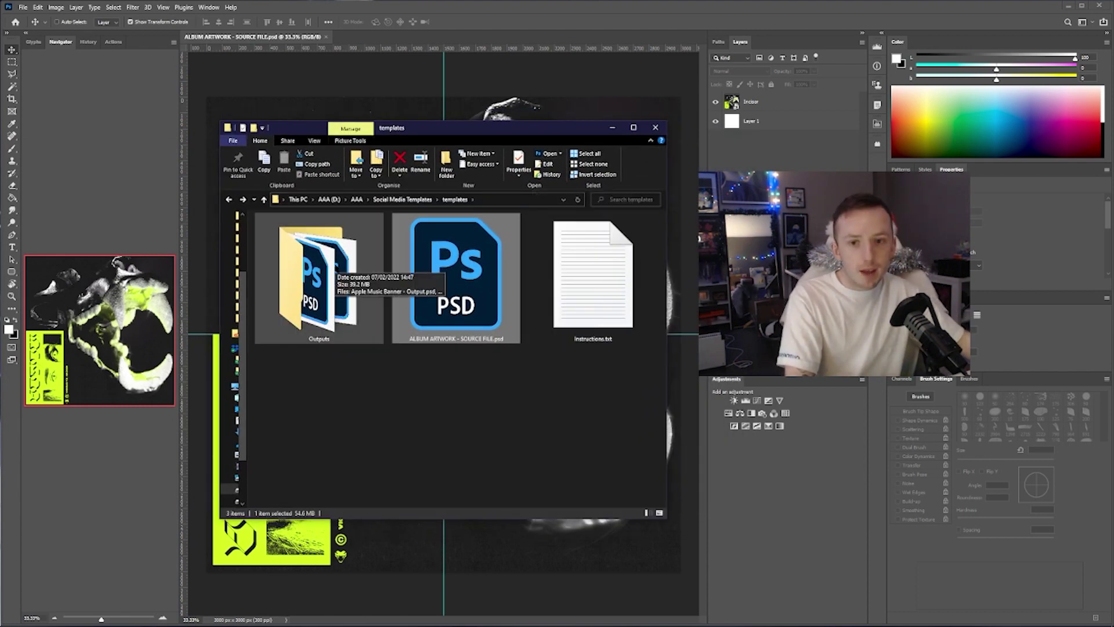
# Enter the Outputs folder and open Apple Music Banner - Output.psd in Photoshop.
pyautogui.doubleClick(330, 264)
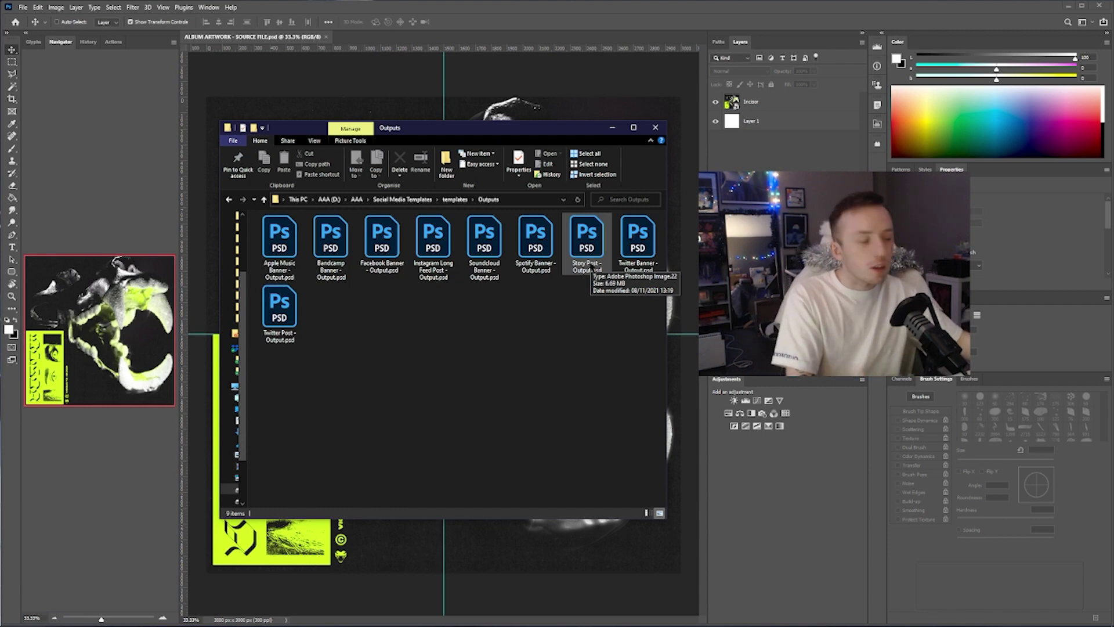
pyautogui.press('End')
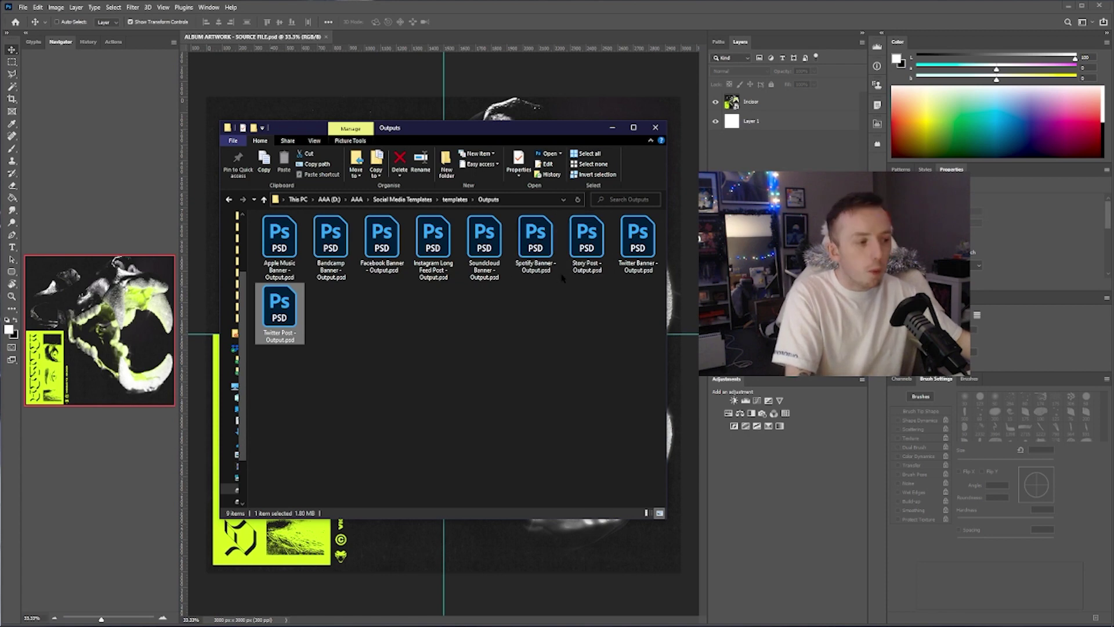
pyautogui.click(273, 258)
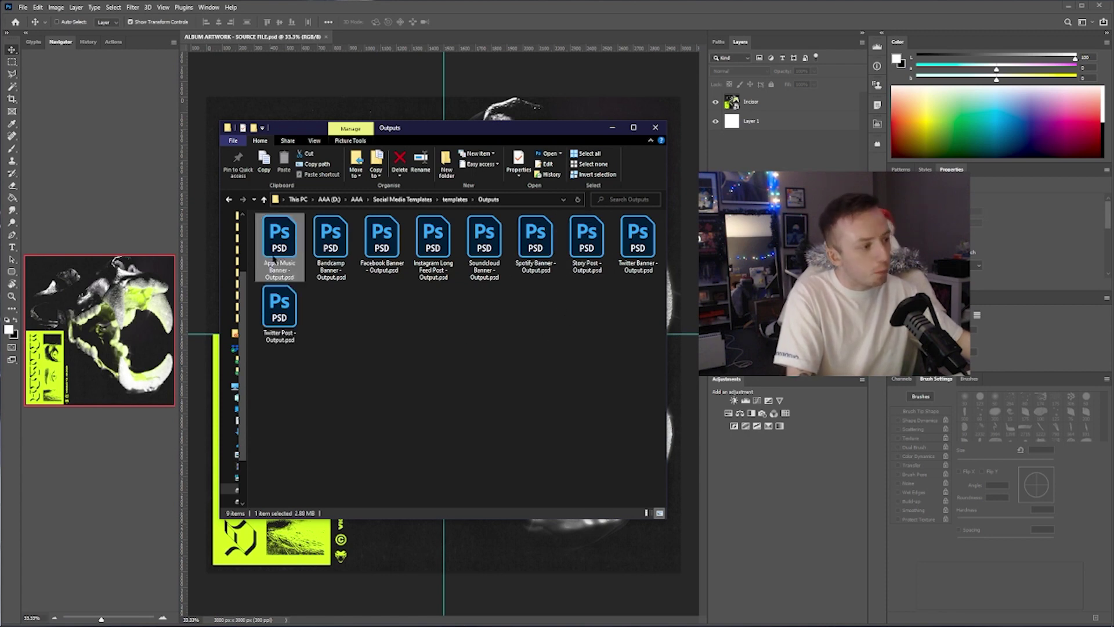
pyautogui.click(586, 253)
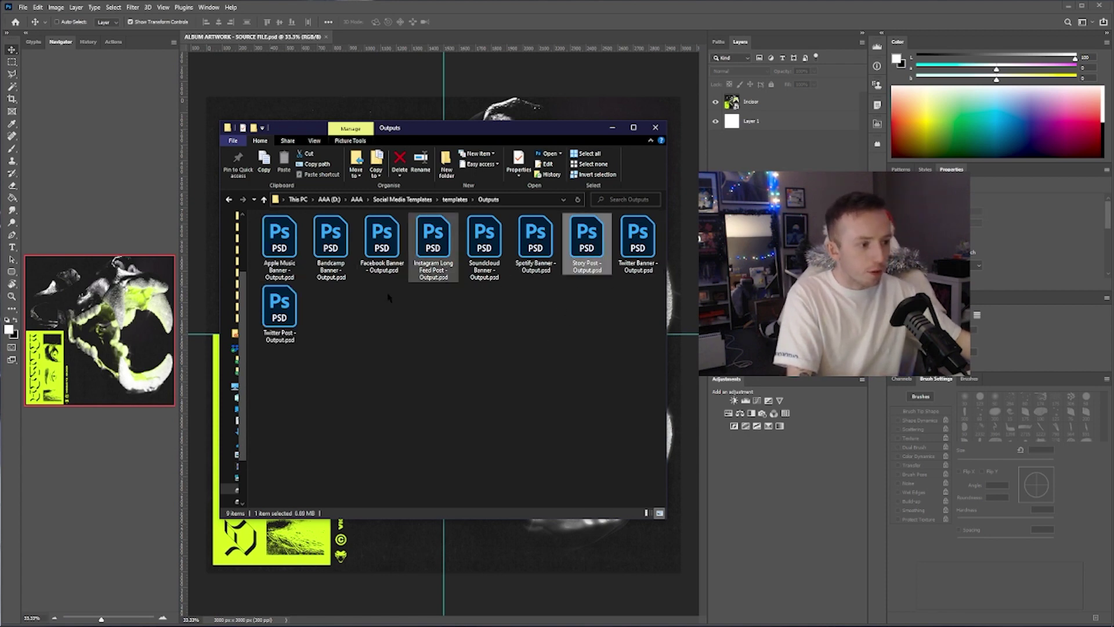
pyautogui.doubleClick(280, 262)
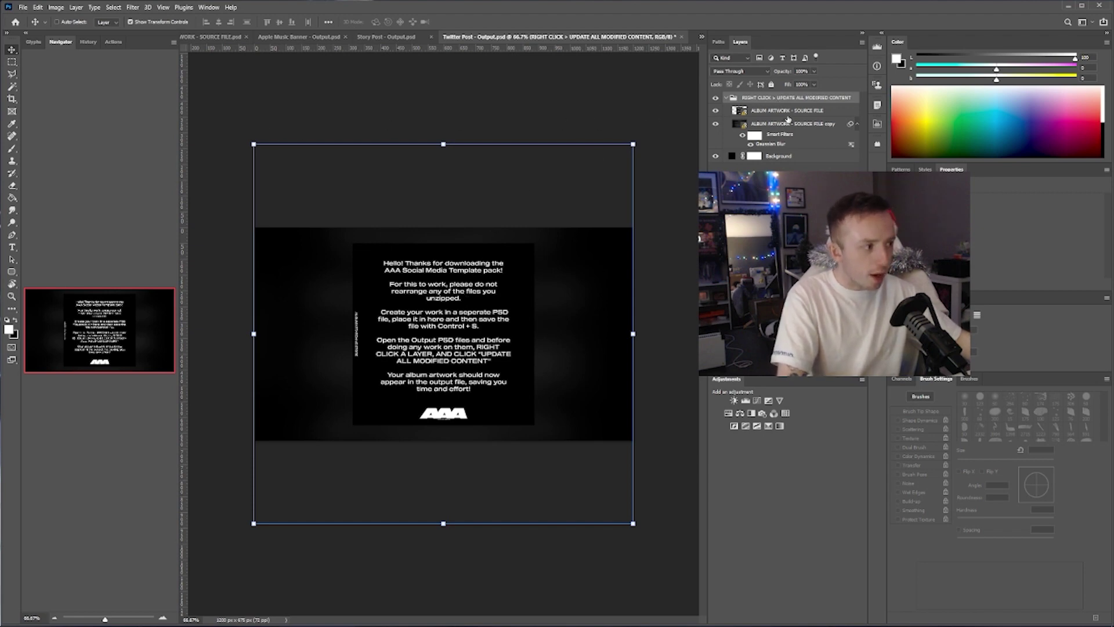
# Update All Modified Content on the linked layer so the artwork appears, then shift it right on the banner.
pyautogui.click(791, 123)
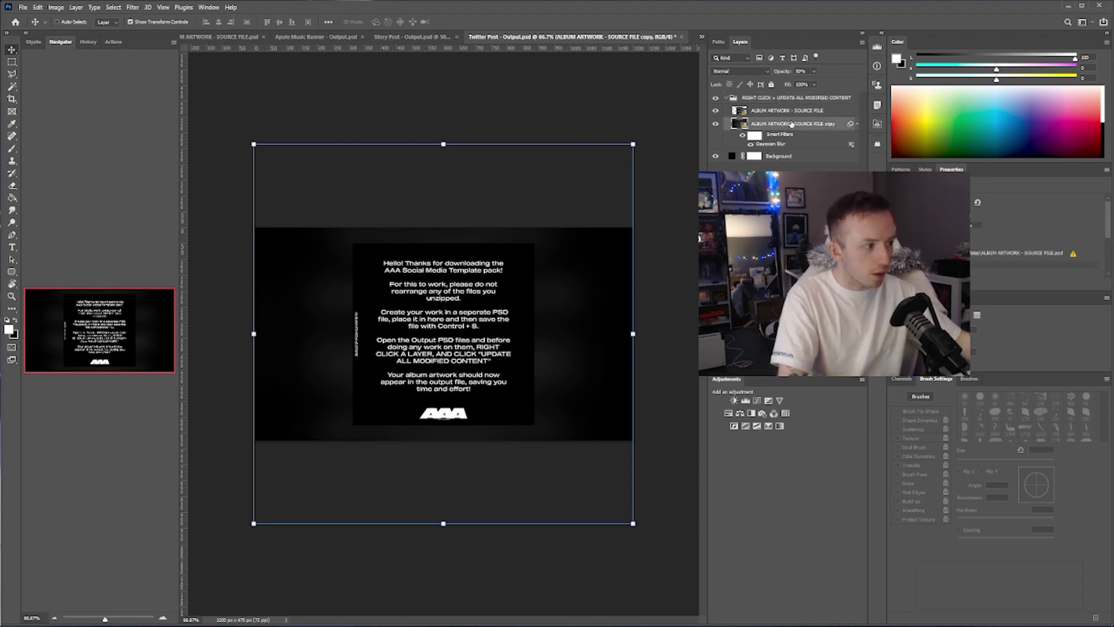
pyautogui.rightClick(791, 124)
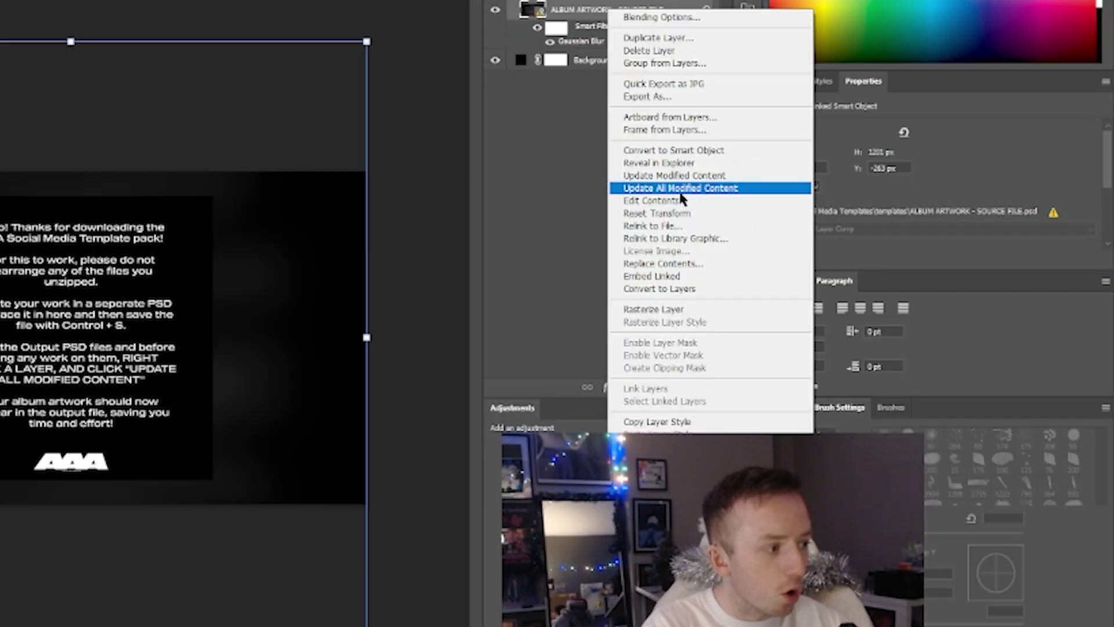
pyautogui.click(680, 192)
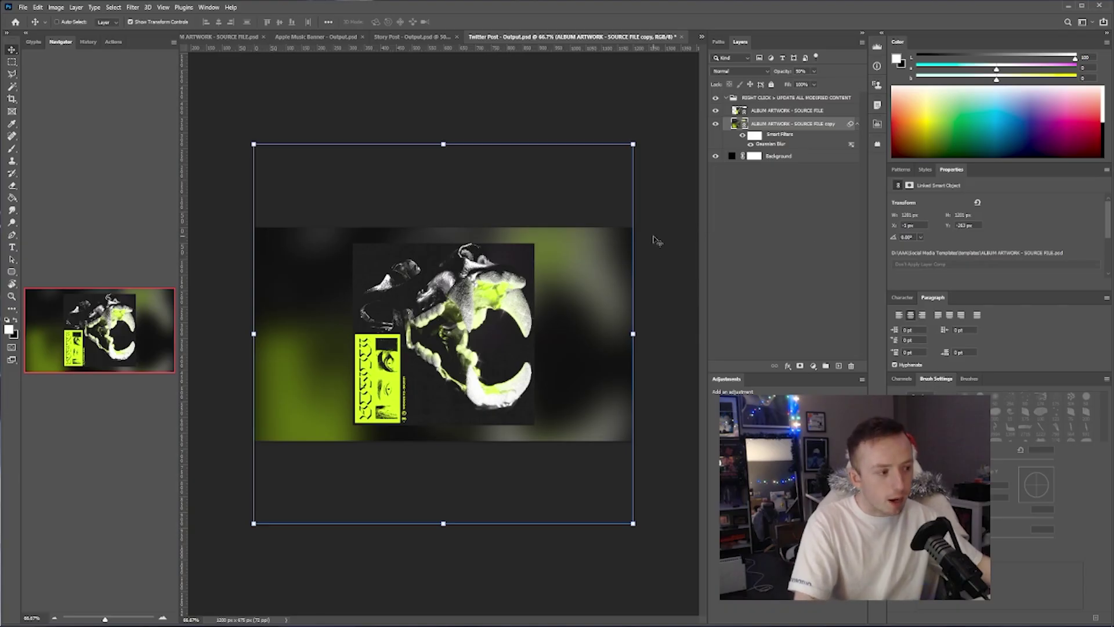
pyautogui.click(772, 111)
pyautogui.click(715, 110)
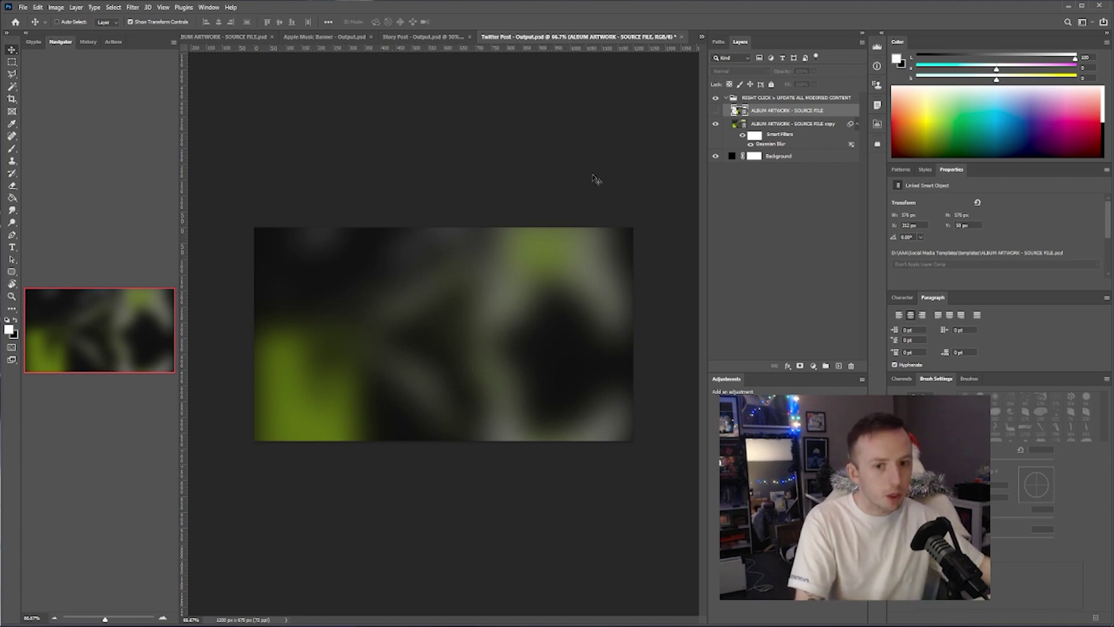
pyautogui.click(715, 111)
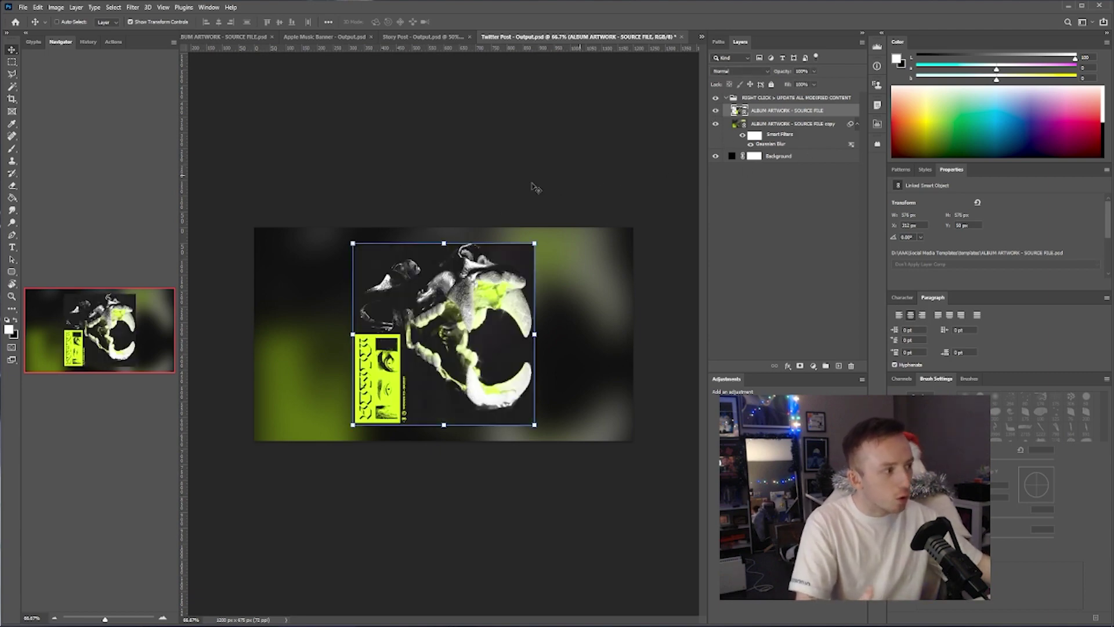
pyautogui.moveTo(469, 249); pyautogui.dragTo(581, 249)
pyautogui.scroll(3, 336, 285)
pyautogui.moveTo(337, 298); pyautogui.dragTo(428, 257)
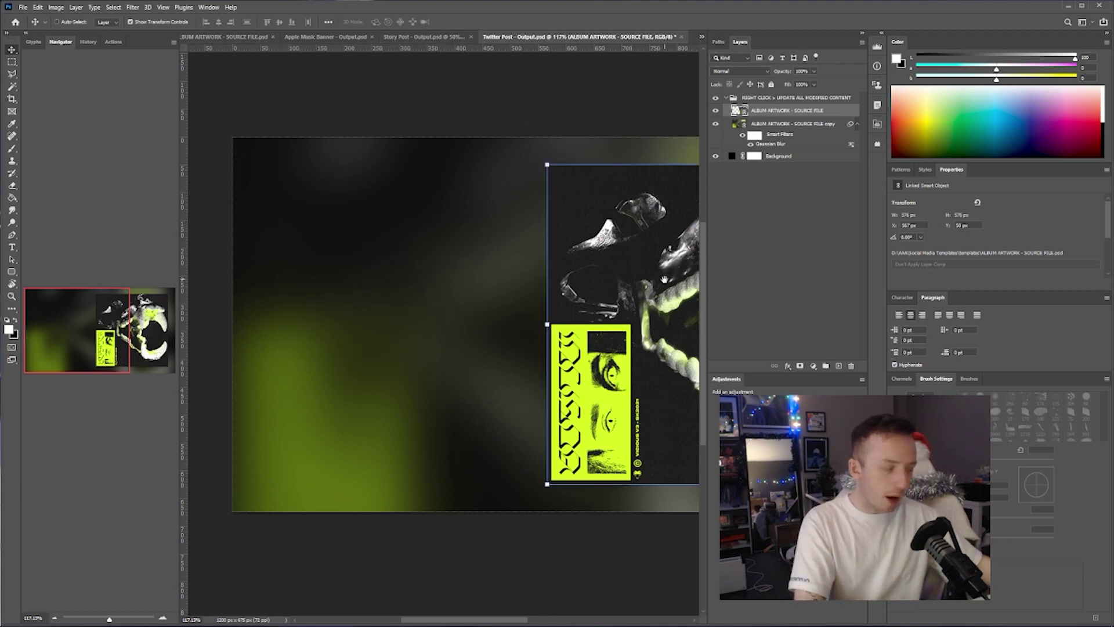
pyautogui.moveTo(664, 280); pyautogui.dragTo(409, 272)
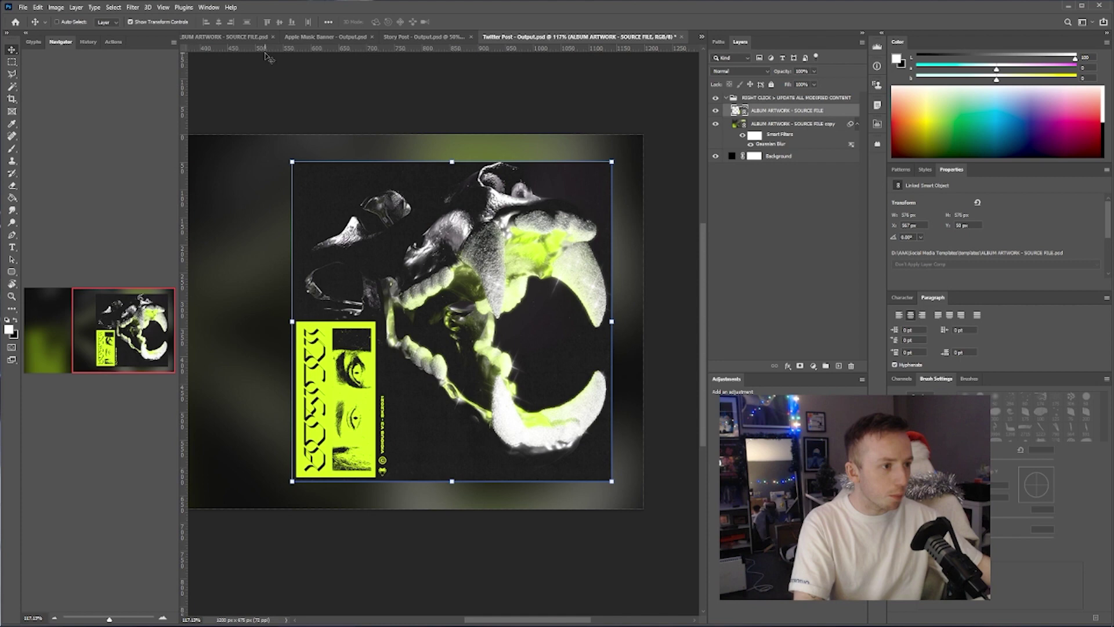
# In the ALBUM ARTWORK source file, apply Hue/Saturation to the Incisor layer to turn it red.
pyautogui.click(240, 36)
pyautogui.click(789, 104)
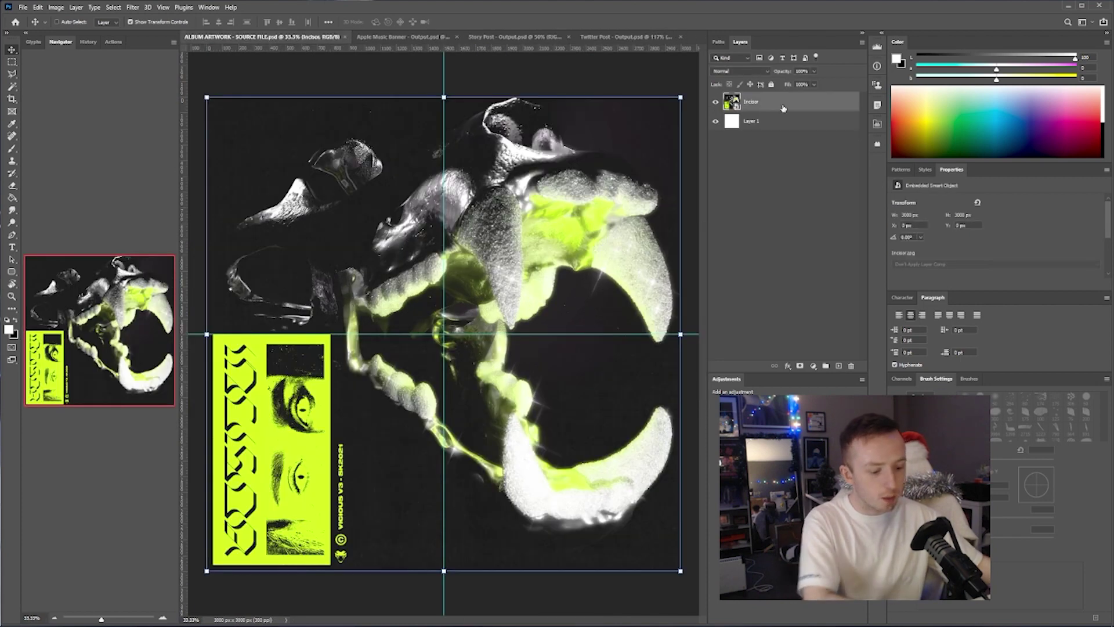
pyautogui.hotkey('ctrl', 'u')
pyautogui.press('Return')
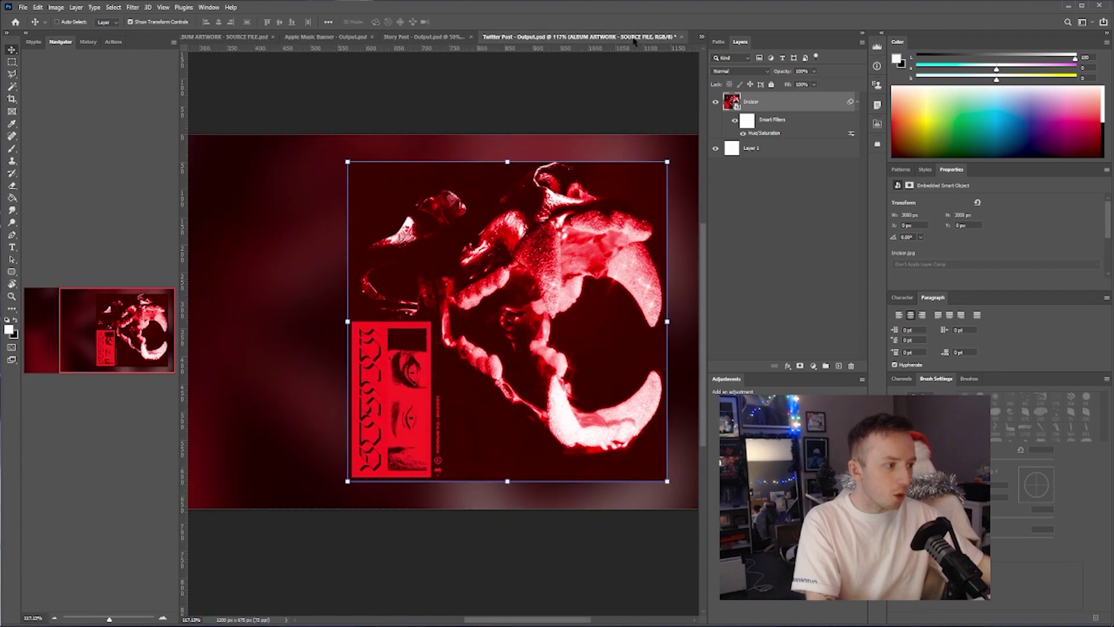
# Hide the Hue/Saturation smart filter to restore the green artwork and save the source file.
pyautogui.click(632, 38)
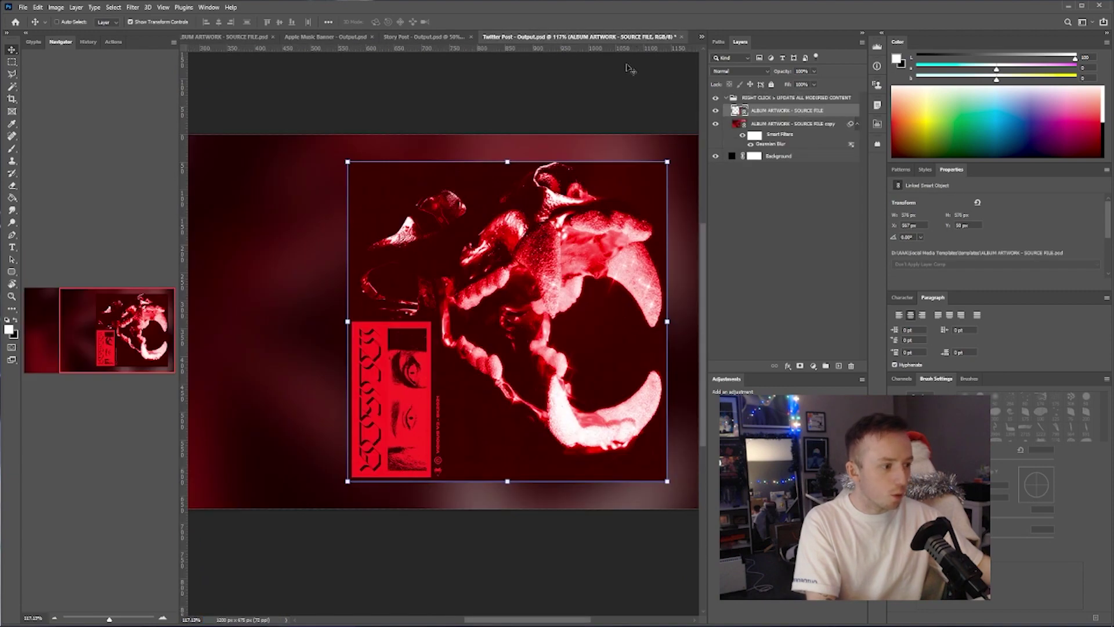
pyautogui.click(226, 37)
pyautogui.click(736, 123)
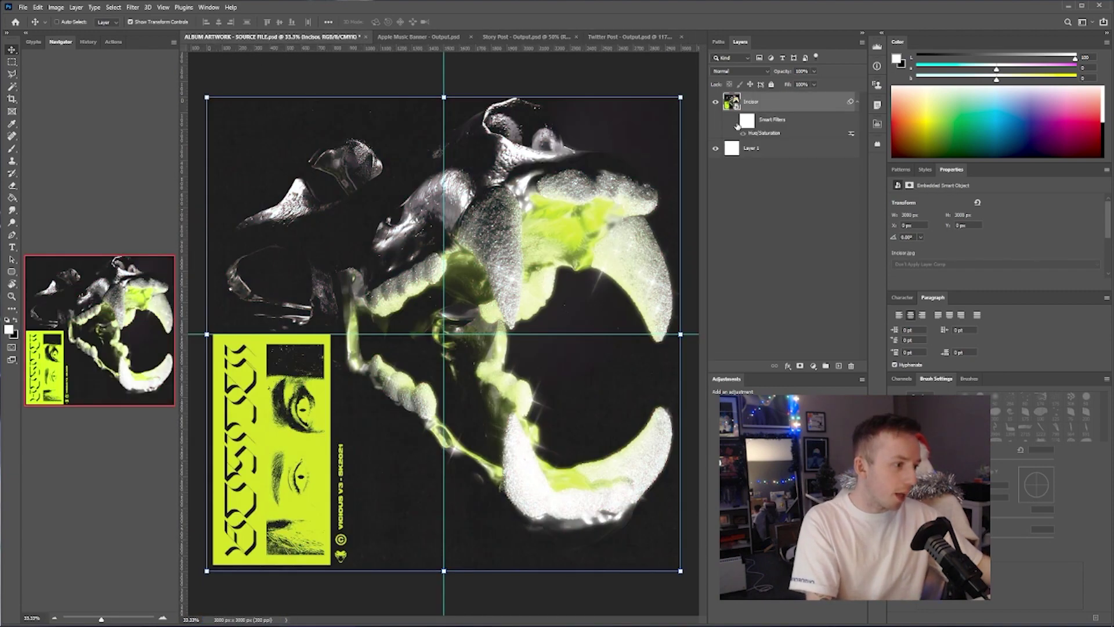
pyautogui.hotkey('ctrl', 's')
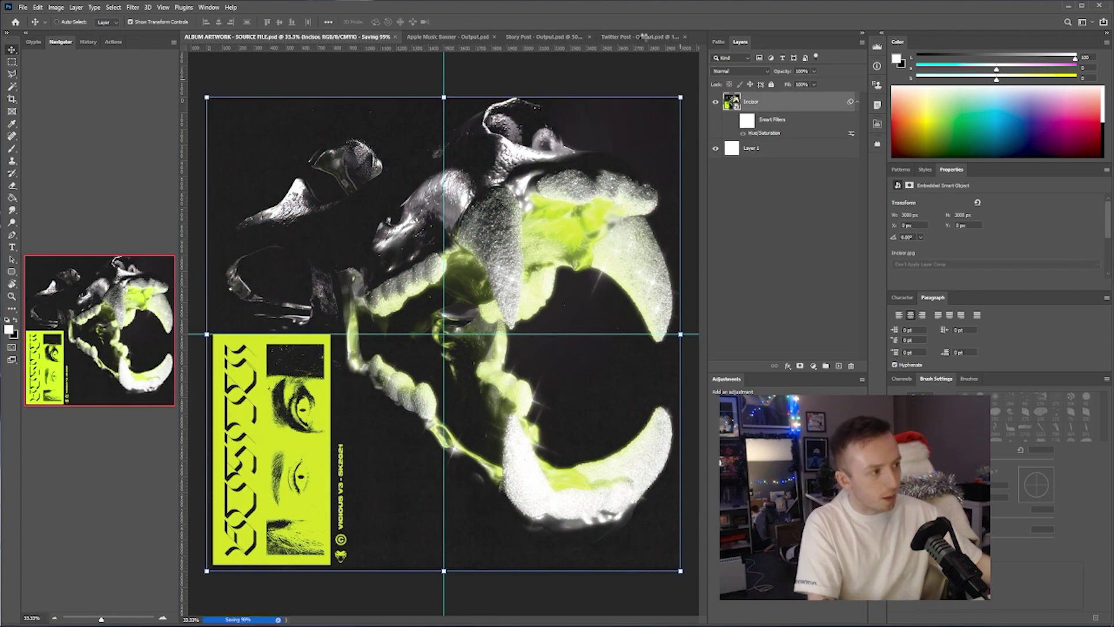
# Check the Twitter Post, Story Post and Apple Music Banner templates for the updated artwork.
pyautogui.click(644, 37)
pyautogui.click(429, 37)
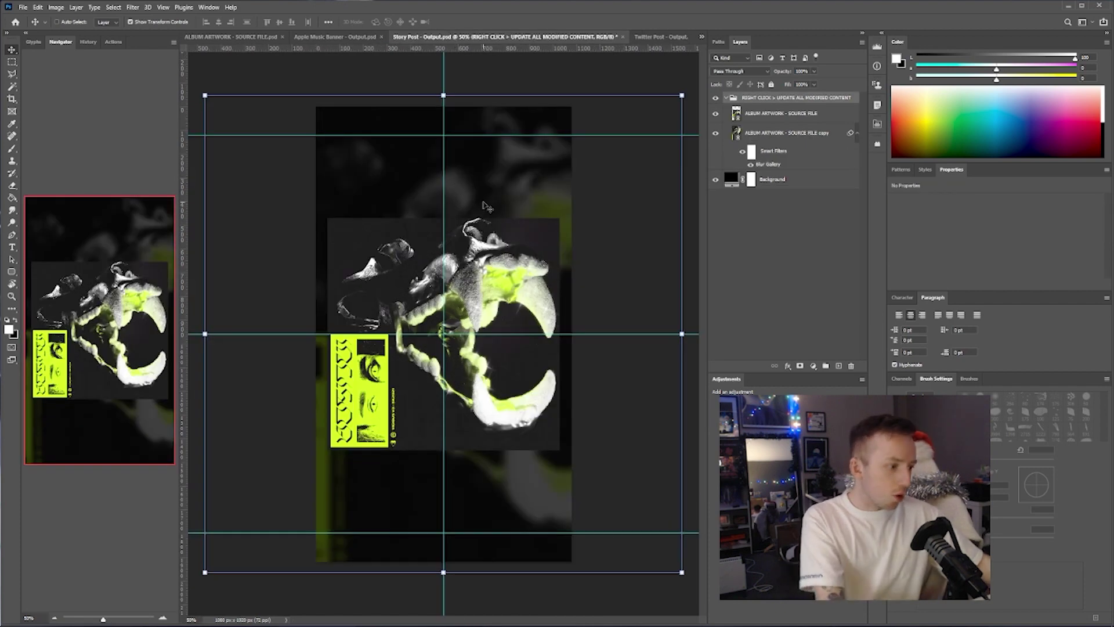
pyautogui.click(335, 37)
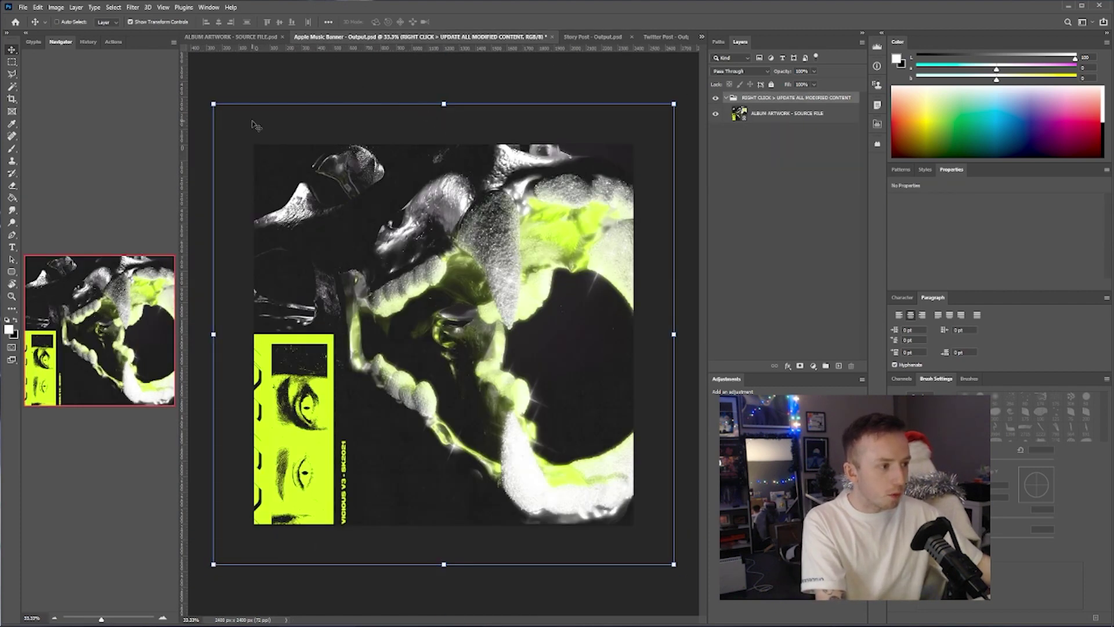
pyautogui.click(592, 37)
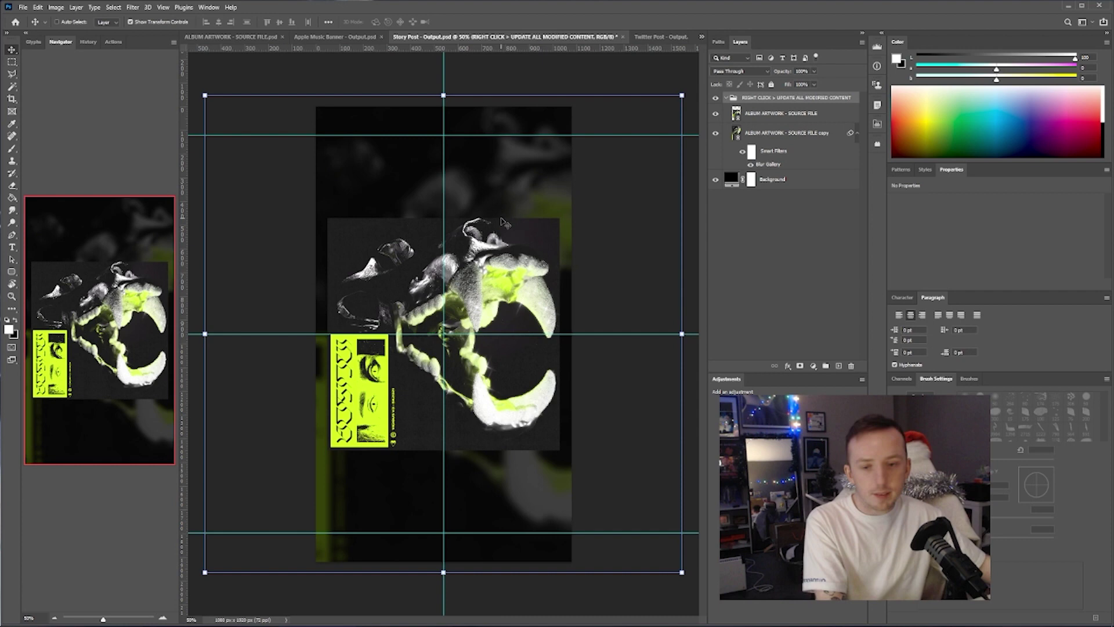
pyautogui.click(656, 38)
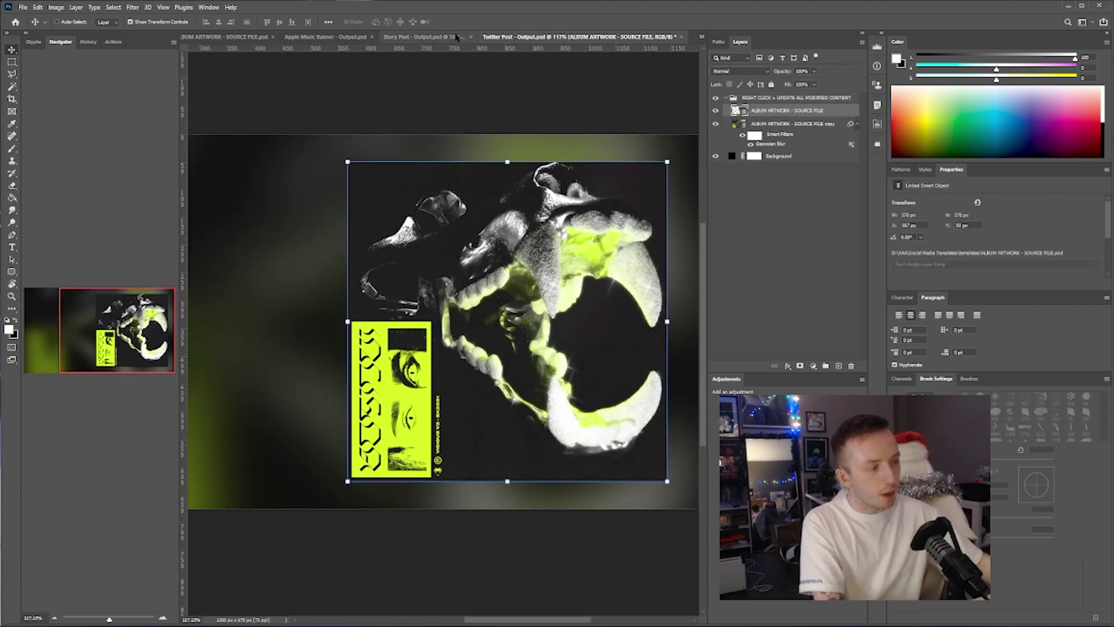
pyautogui.click(366, 36)
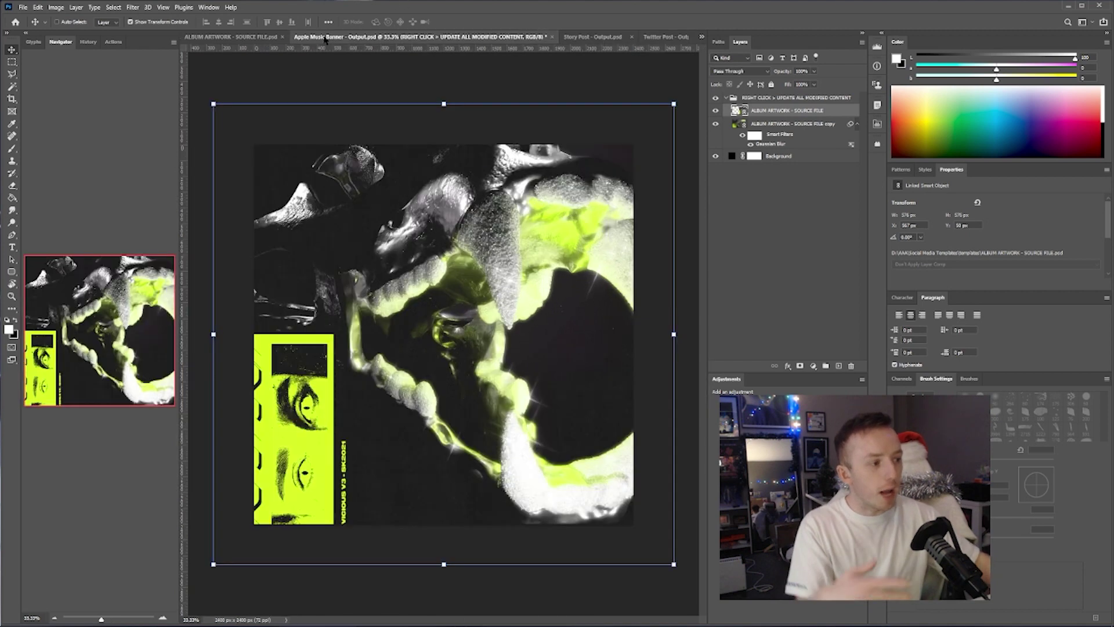
pyautogui.click(567, 37)
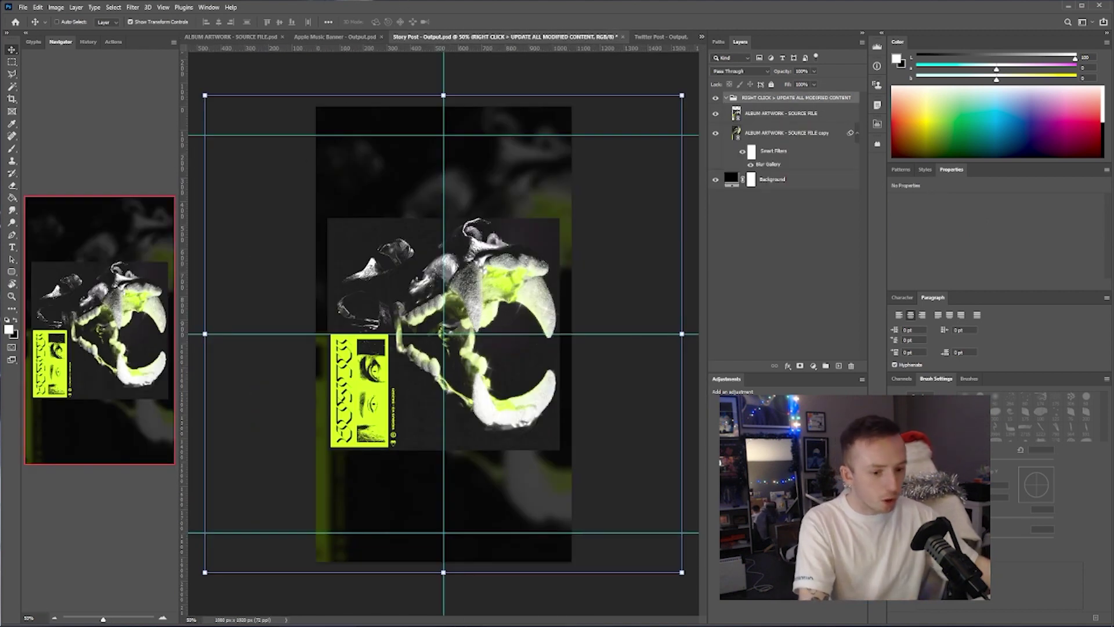
pyautogui.hotkey('alt', 'Tab')
# Open Bandcamp Banner - Output.psd, update all five placeholders to the skull artwork, then open the linked source file.
pyautogui.doubleClick(380, 244)
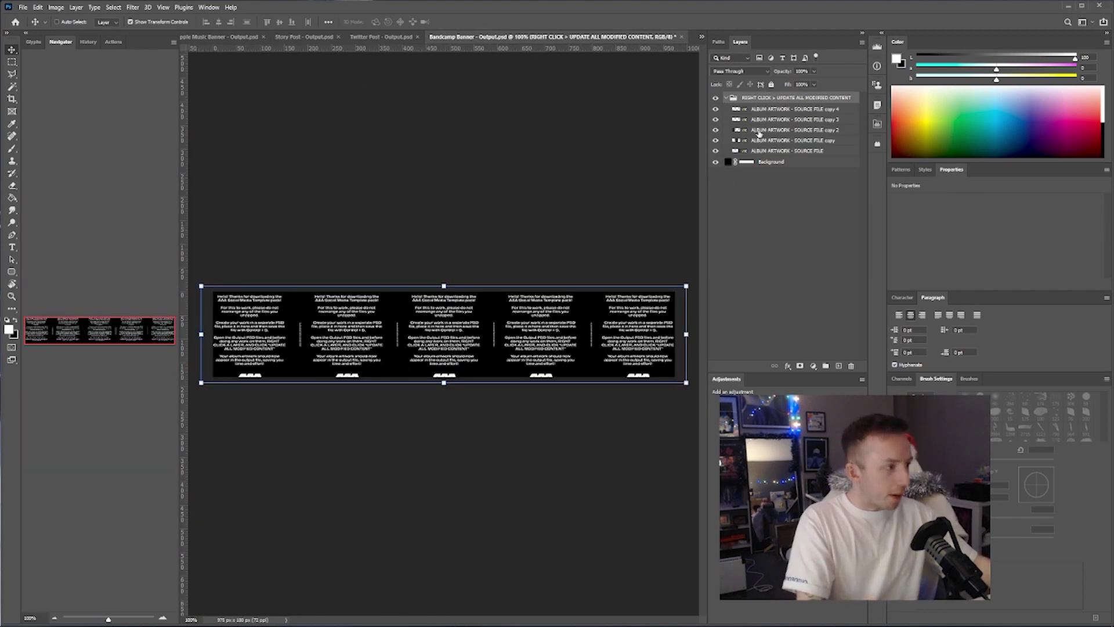
pyautogui.rightClick(772, 110)
pyautogui.click(853, 224)
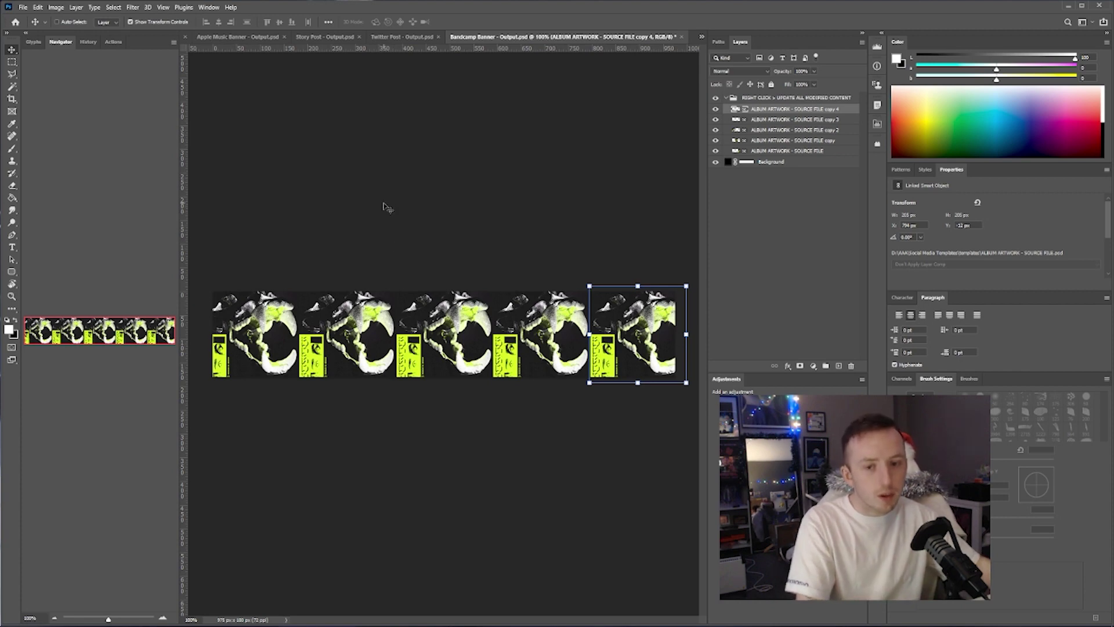
pyautogui.scroll(5, 515, 371)
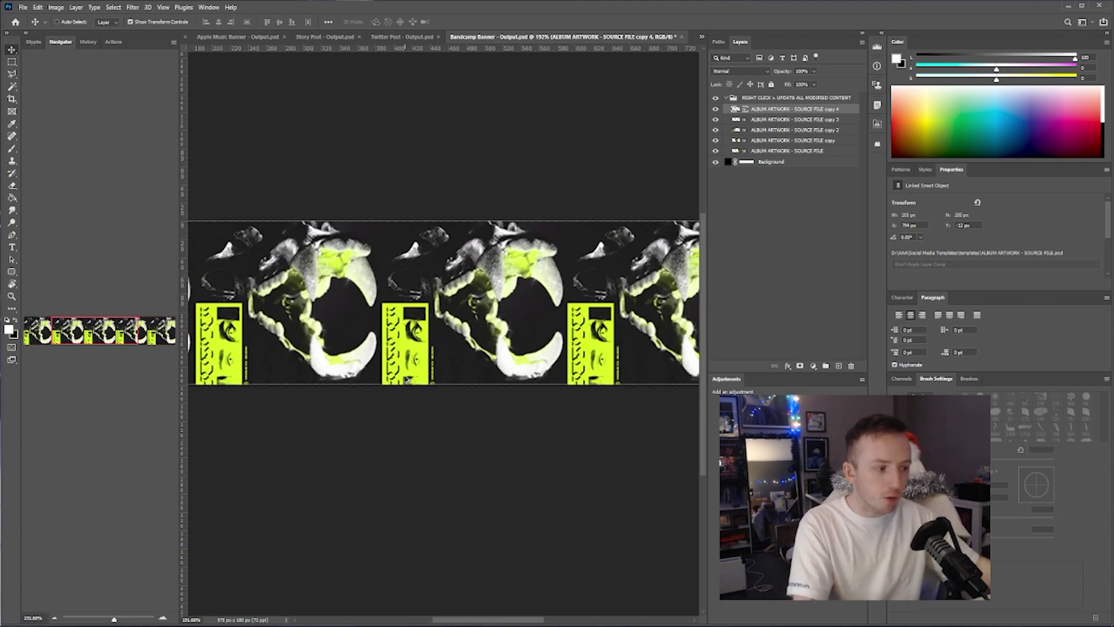
pyautogui.scroll(-3, 319, 228)
pyautogui.doubleClick(596, 302)
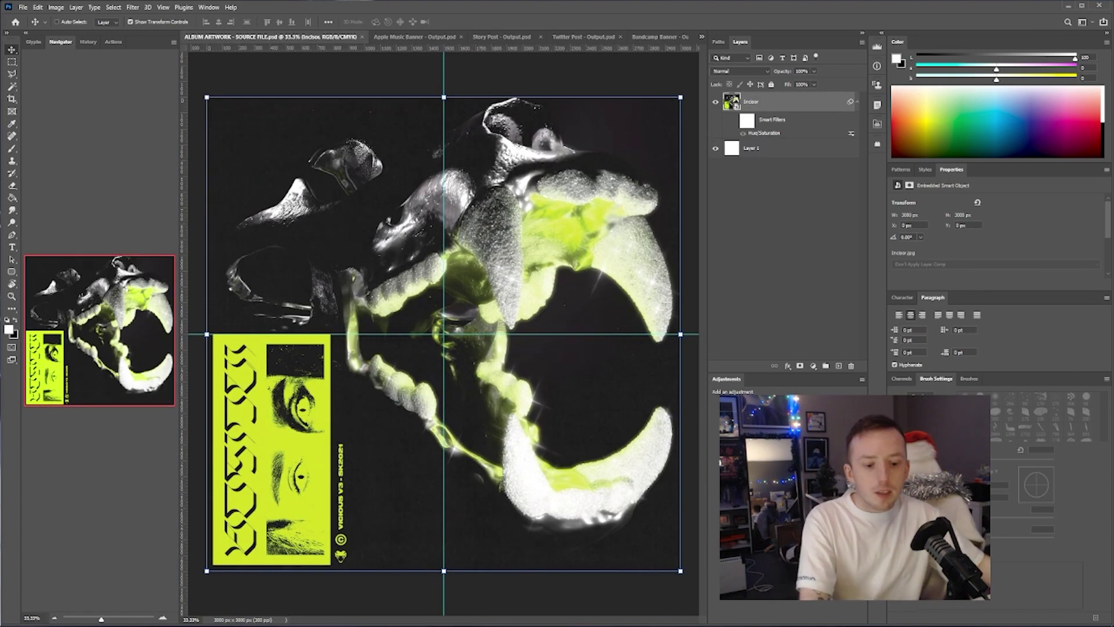
# Drag Orbs.jpg onto the album artwork canvas above Incisor and pan to the V3 - SK2021 credit.
pyautogui.hotkey('alt', 'Tab')
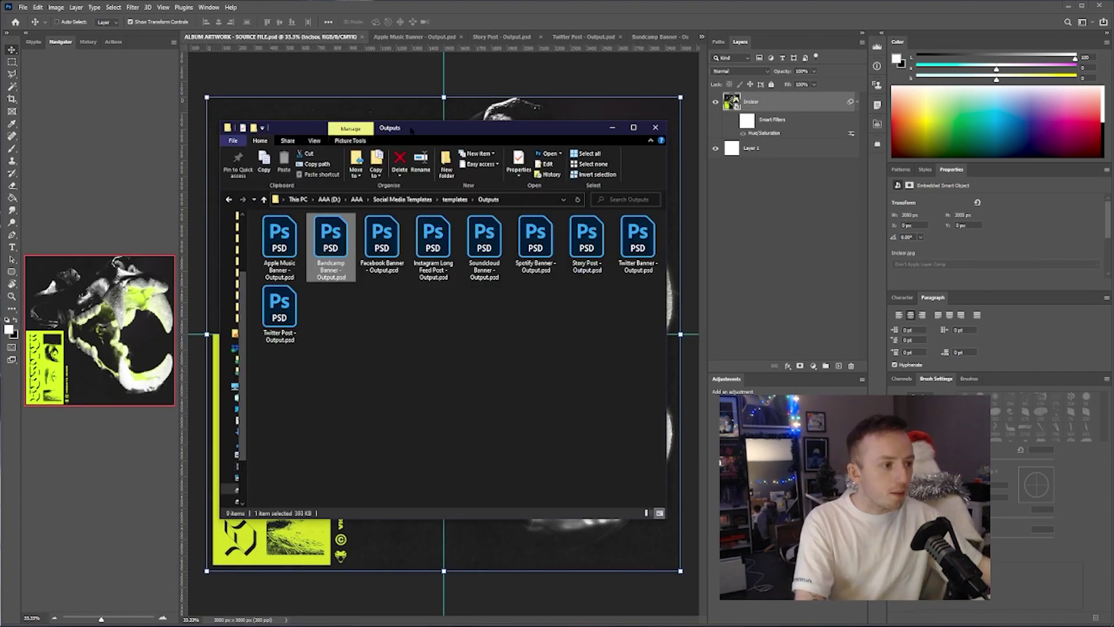
pyautogui.hotkey('alt', 'Tab')
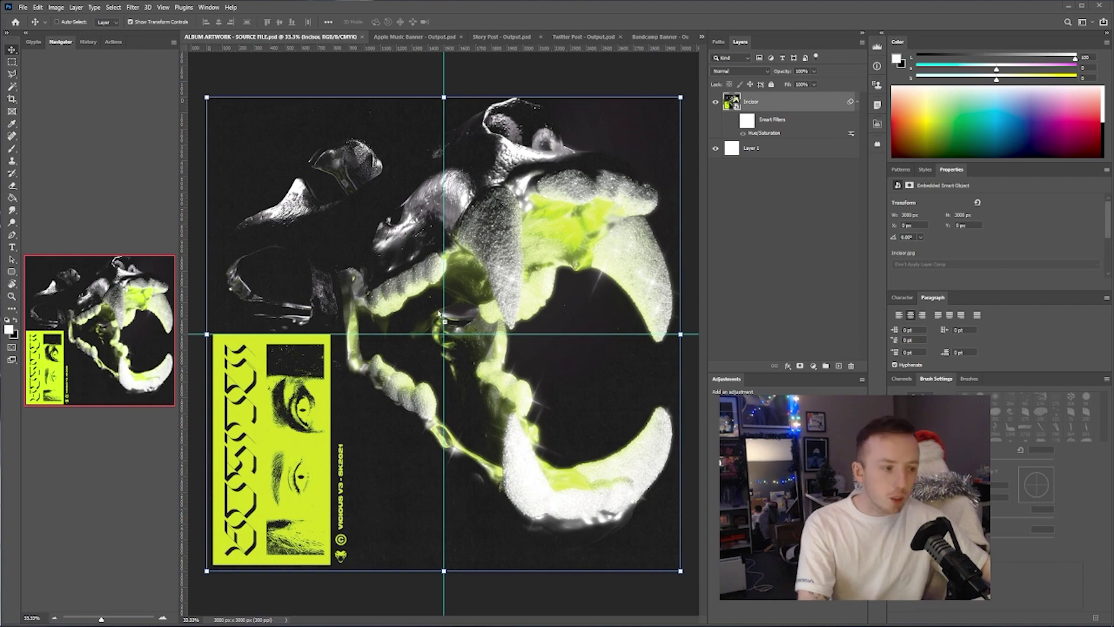
pyautogui.moveTo(439, 314); pyautogui.dragTo(546, 348)
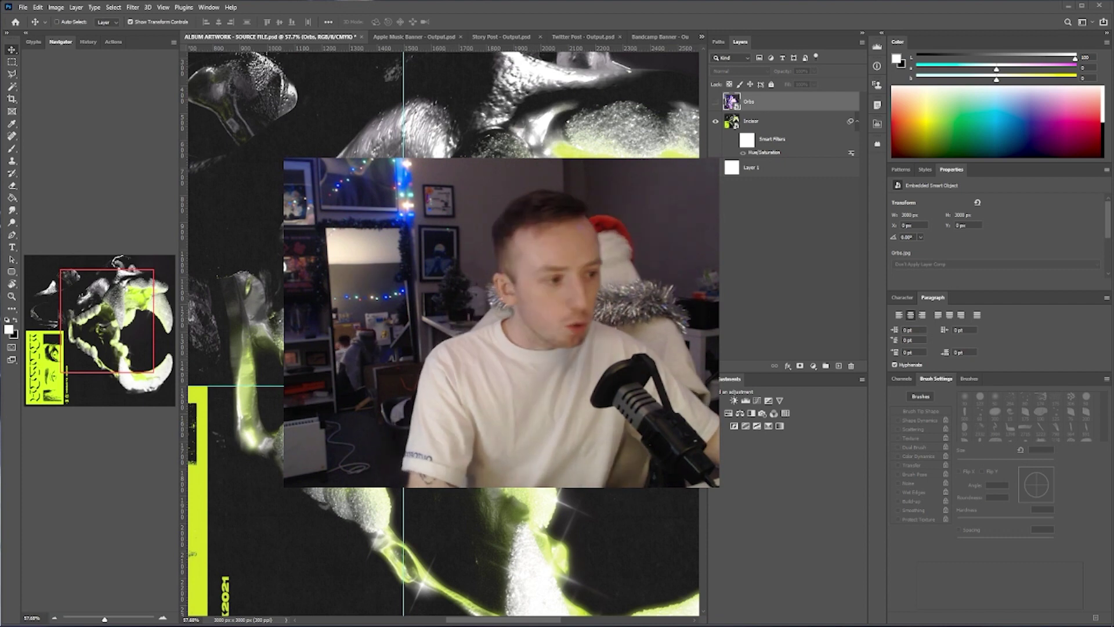
pyautogui.moveTo(103, 331); pyautogui.dragTo(96, 322)
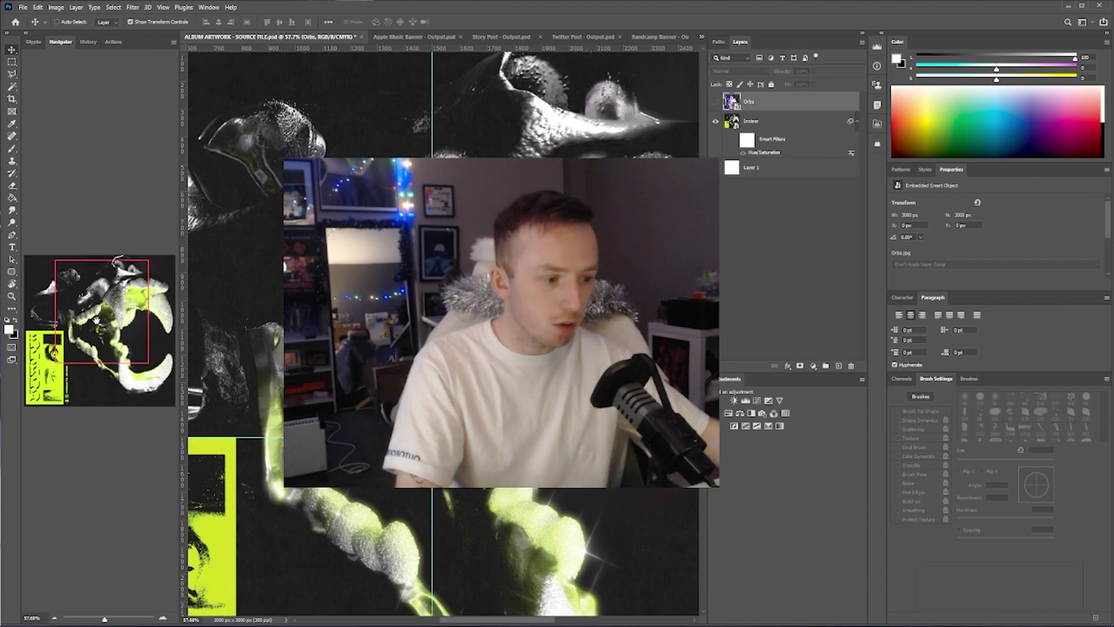
pyautogui.moveTo(96, 321); pyautogui.dragTo(96, 339)
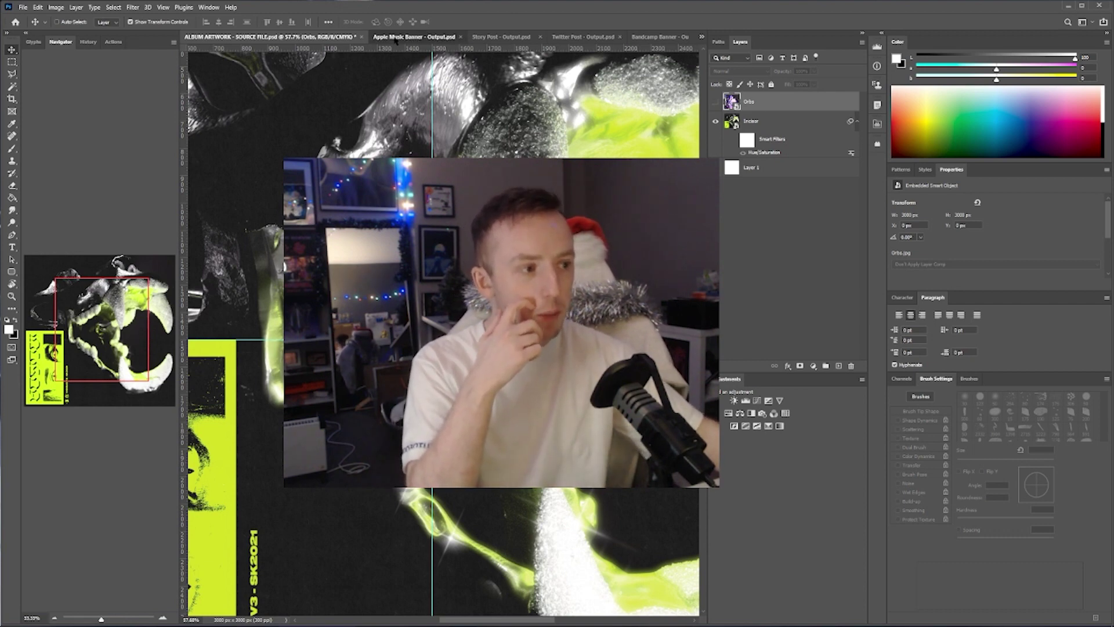
pyautogui.click(414, 36)
pyautogui.click(590, 37)
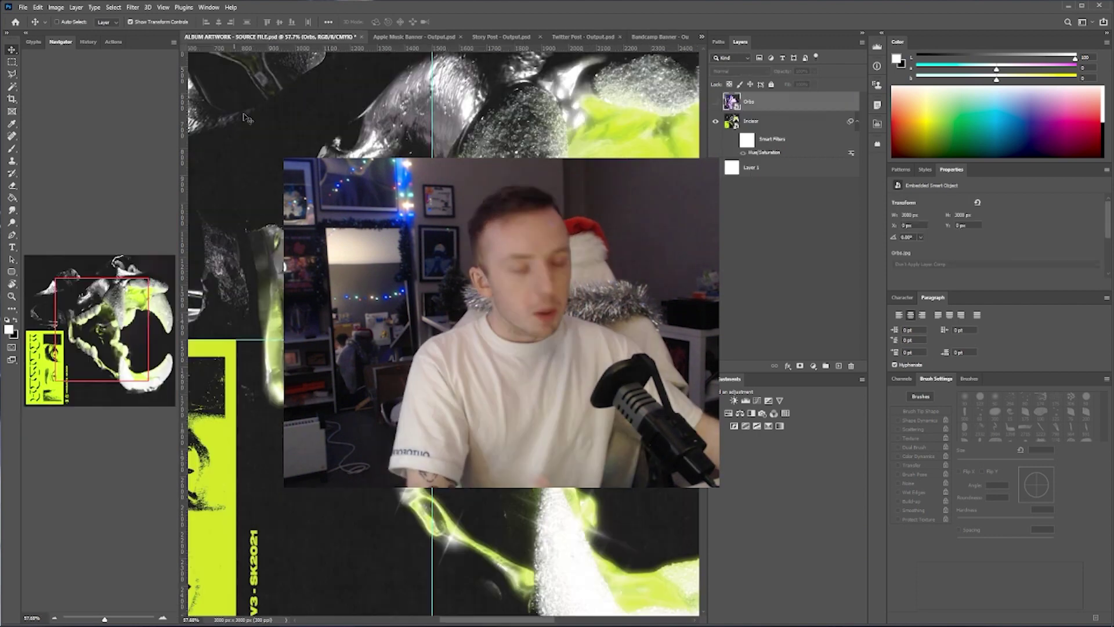
pyautogui.click(231, 36)
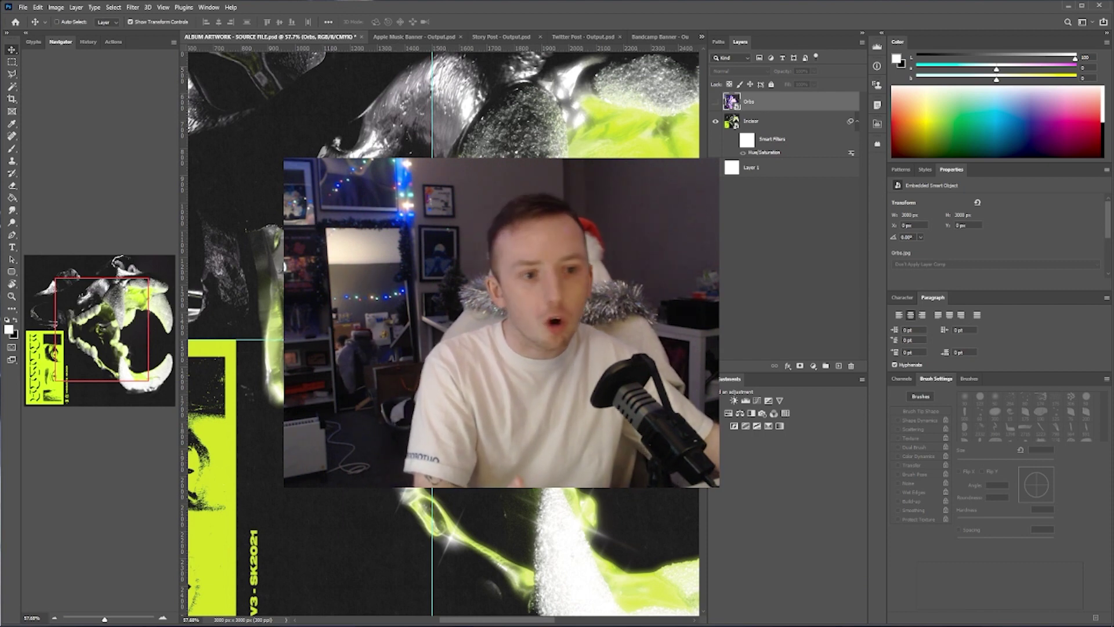
pyautogui.moveTo(105, 619); pyautogui.dragTo(103, 619)
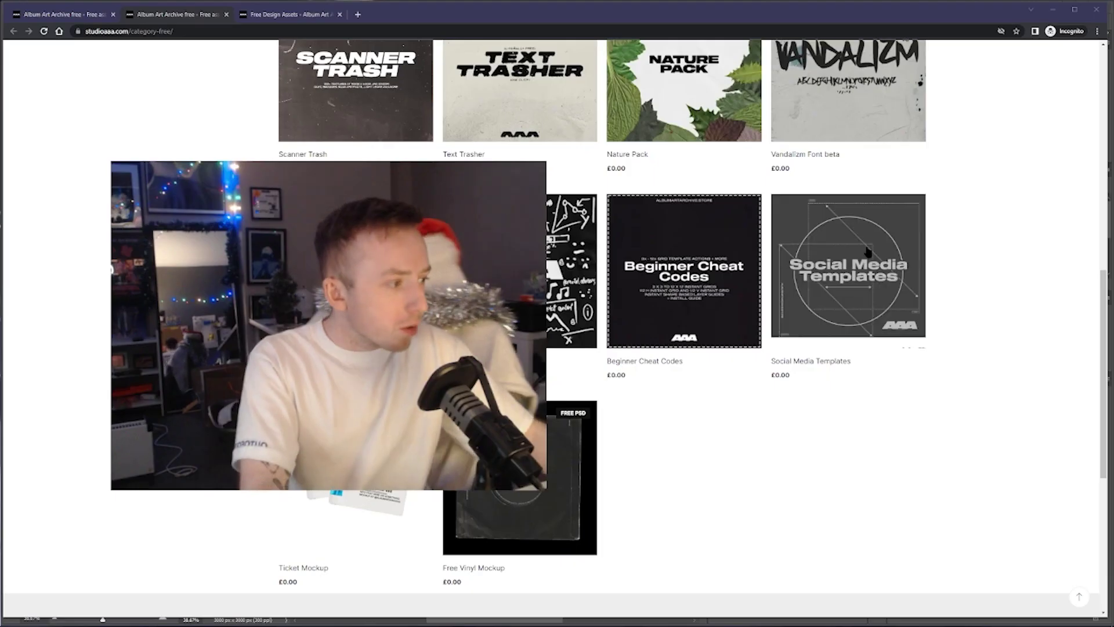
pyautogui.scroll(10, 952, 251)
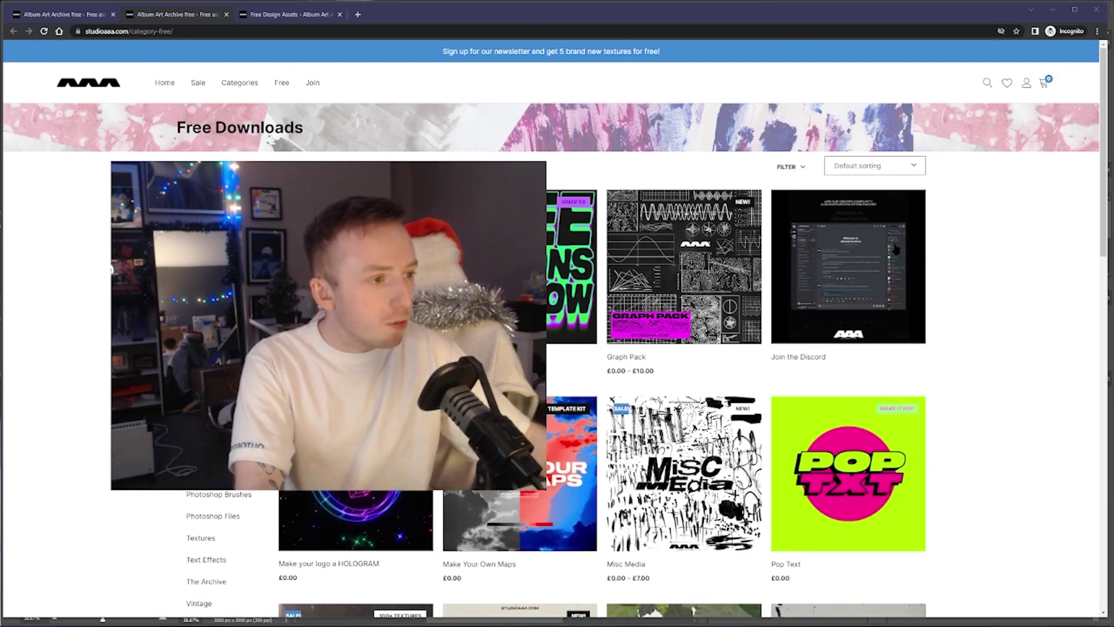
pyautogui.scroll(-15, 859, 214)
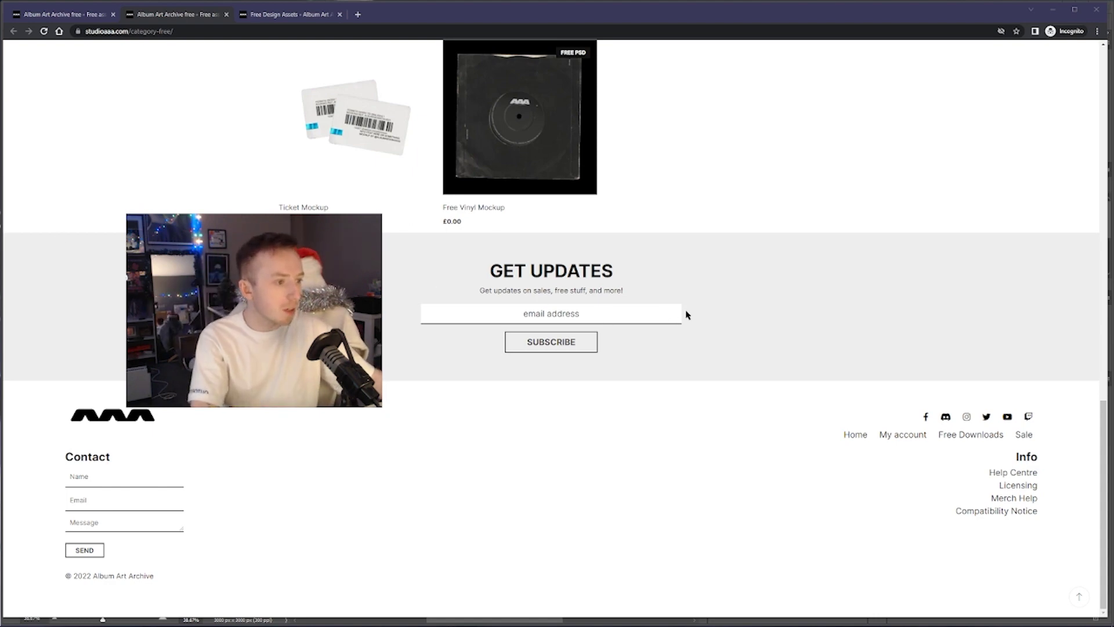
pyautogui.scroll(10, 686, 314)
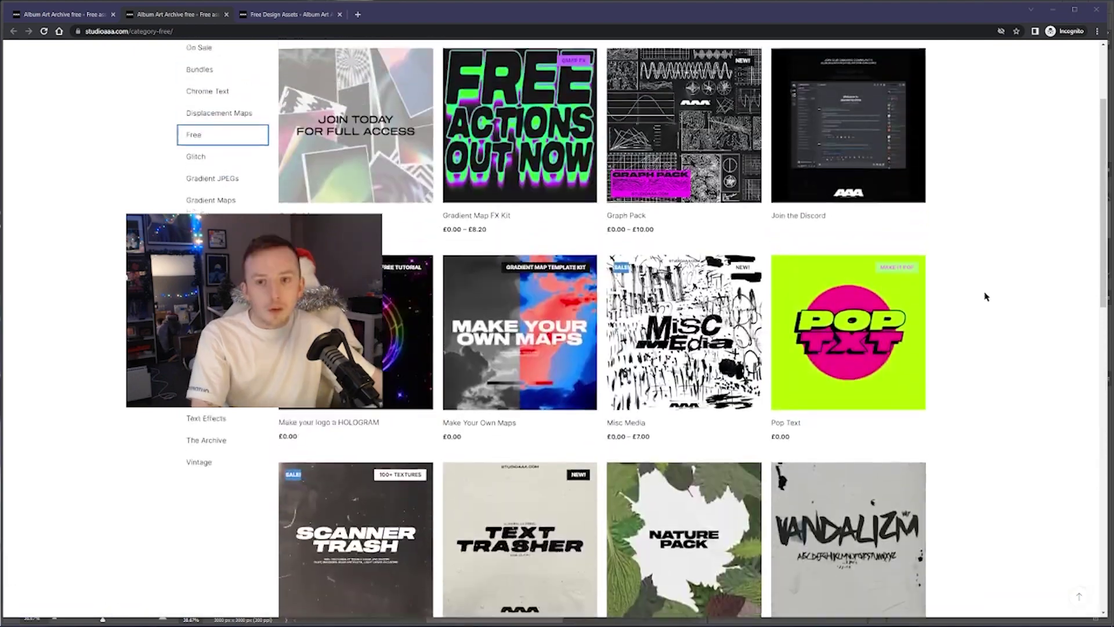
pyautogui.scroll(3, 985, 294)
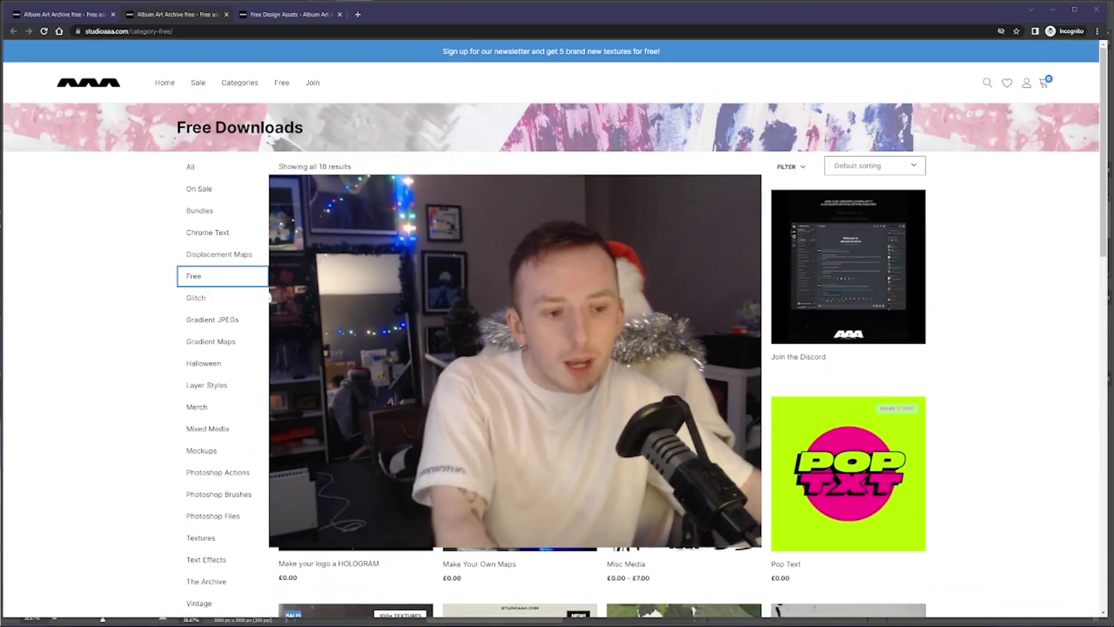